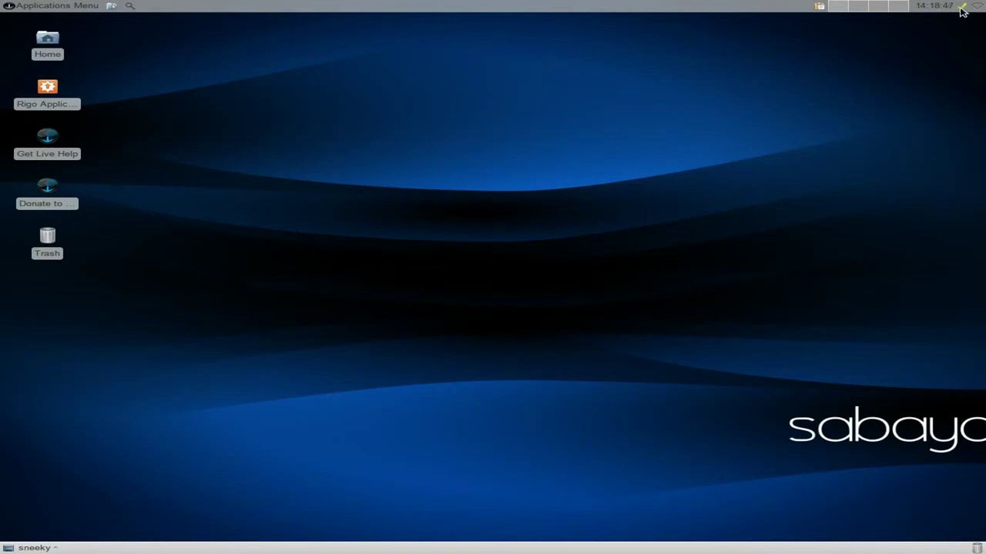
{"action": "mouse_move", "coordinate": [961, 11]}
{"action": "left_click", "coordinate": [111, 7]}
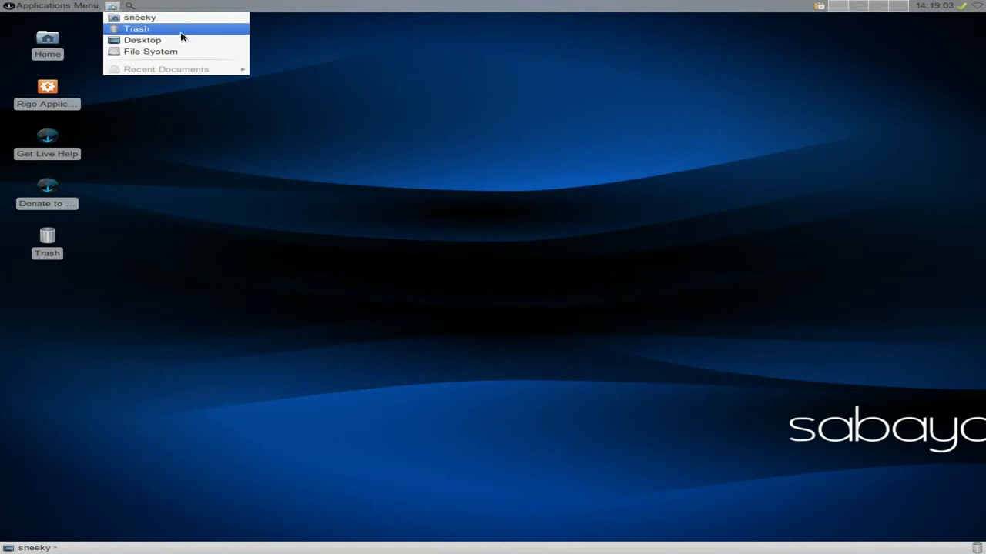
{"action": "left_click", "coordinate": [52, 10]}
Launch the Midori web browser from the installed internet applications
{"action": "left_click", "coordinate": [53, 10]}
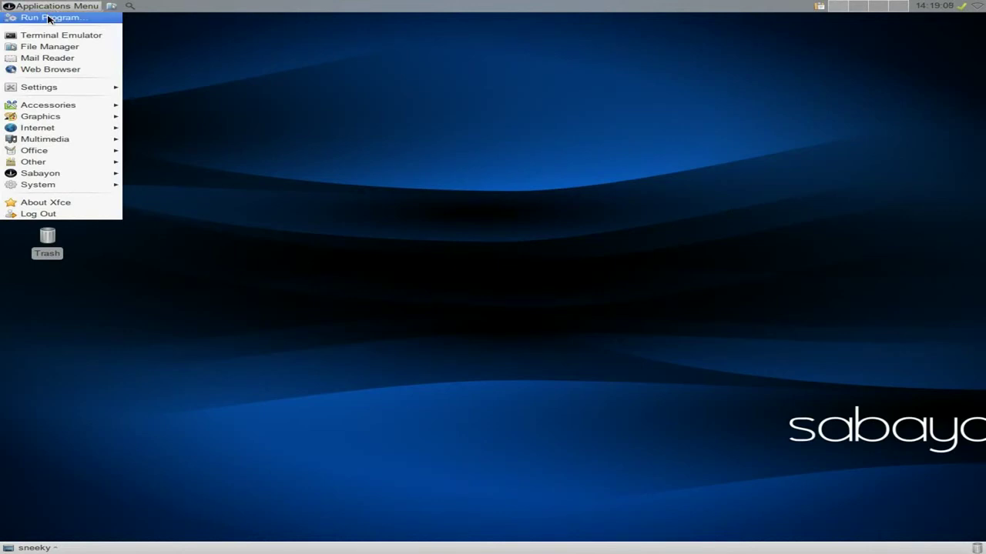
{"action": "mouse_move", "coordinate": [58, 91]}
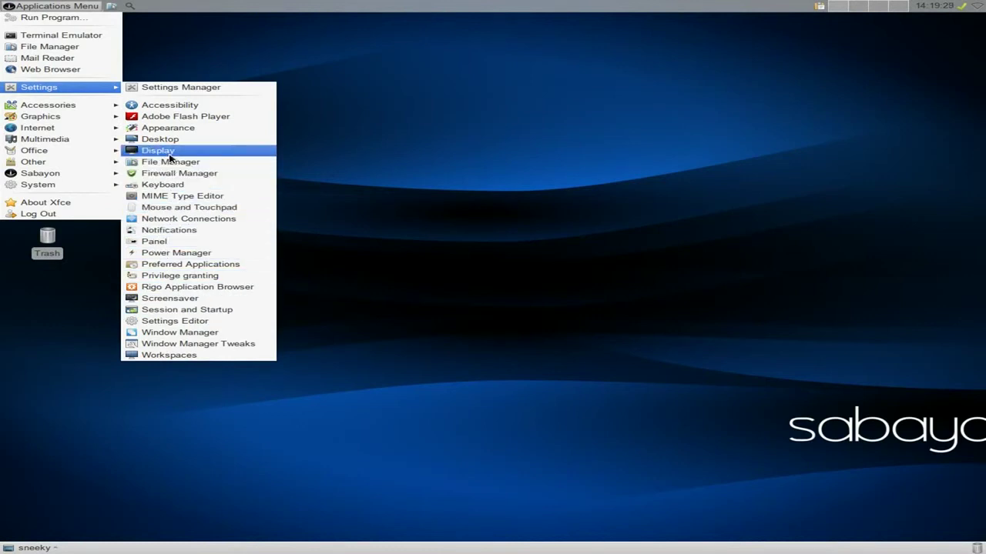
{"action": "mouse_move", "coordinate": [60, 108]}
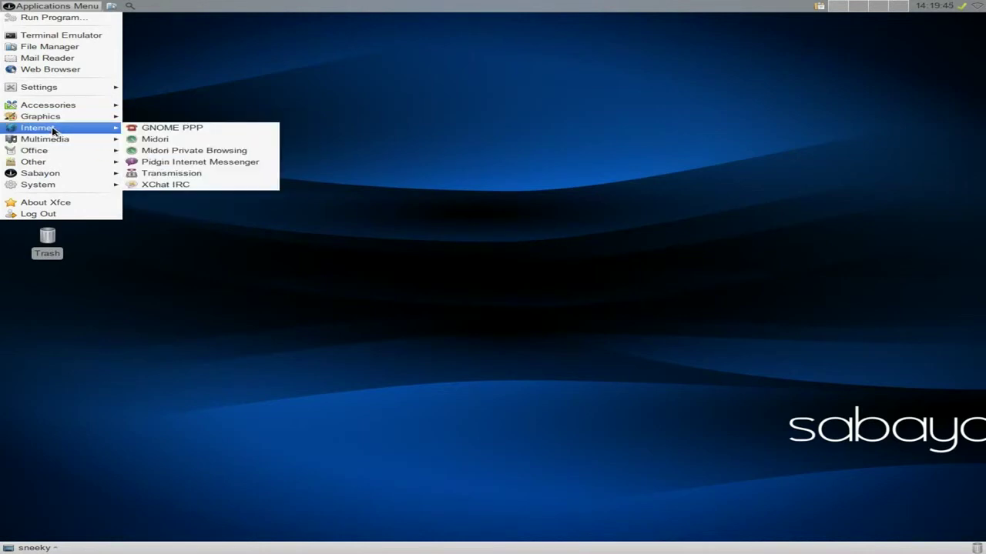
{"action": "left_click", "coordinate": [161, 139]}
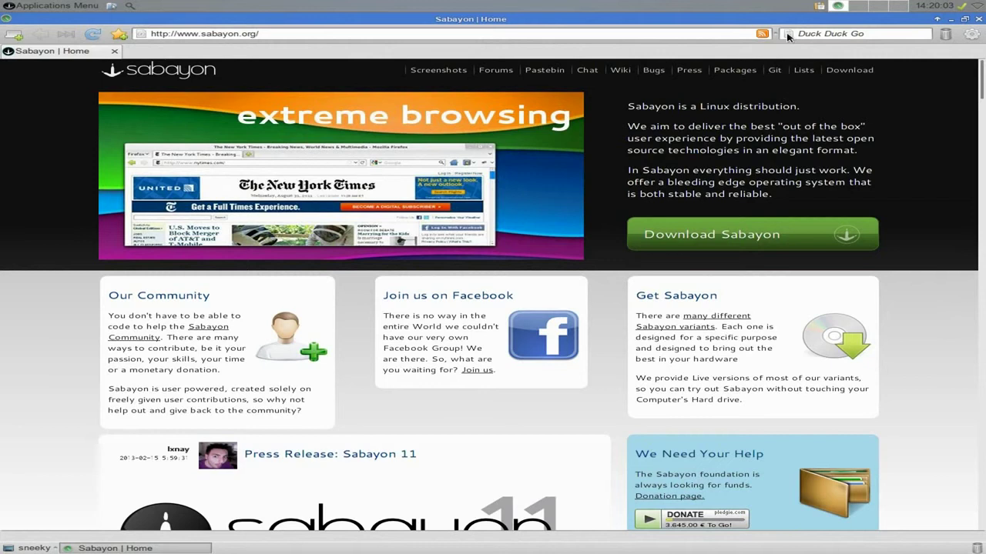
Check which search engines the browser's search box offers
{"action": "left_click", "coordinate": [788, 34]}
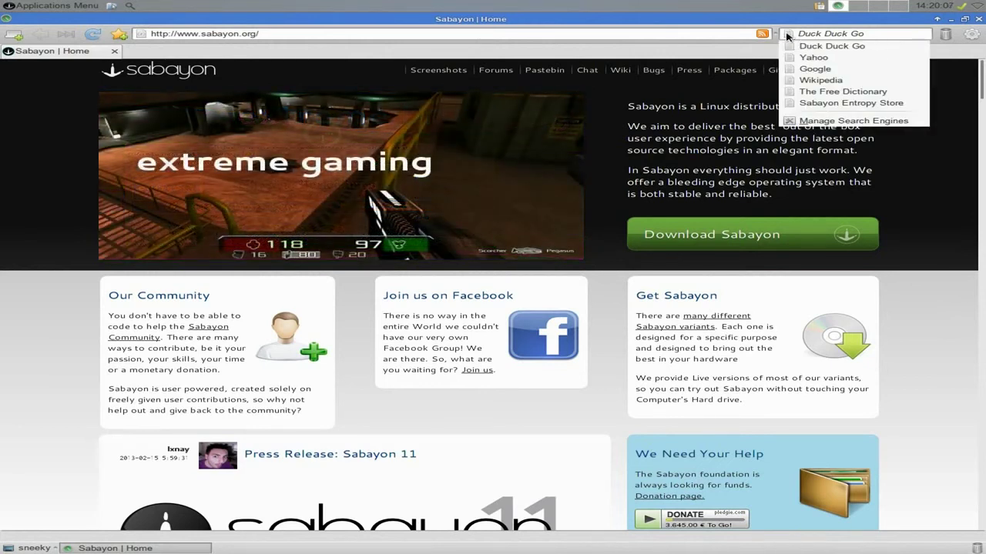
{"action": "left_click", "coordinate": [788, 35]}
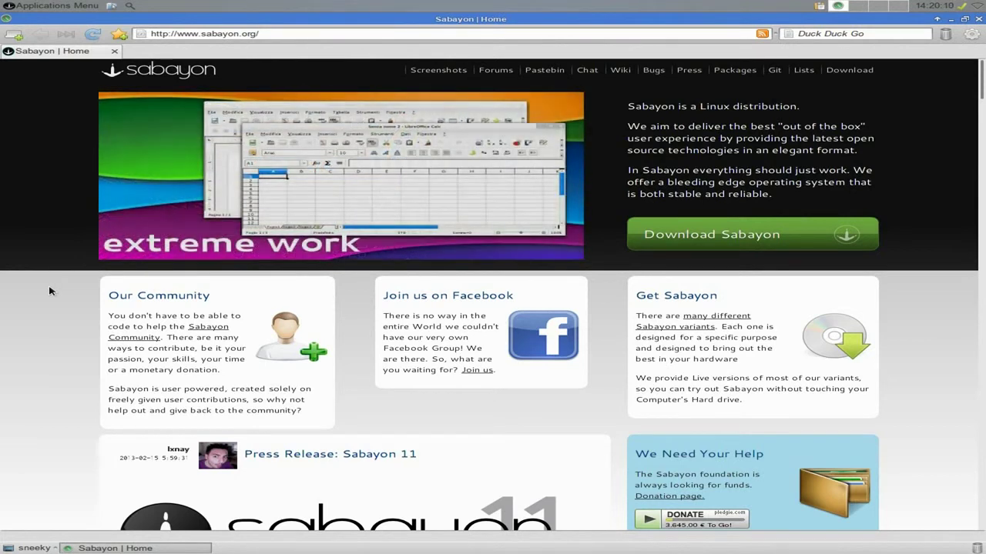
Read through the Sabayon 11 press release on the Sabayon homepage
{"action": "scroll", "coordinate": [48, 290], "scroll_direction": "down", "scroll_amount": 5}
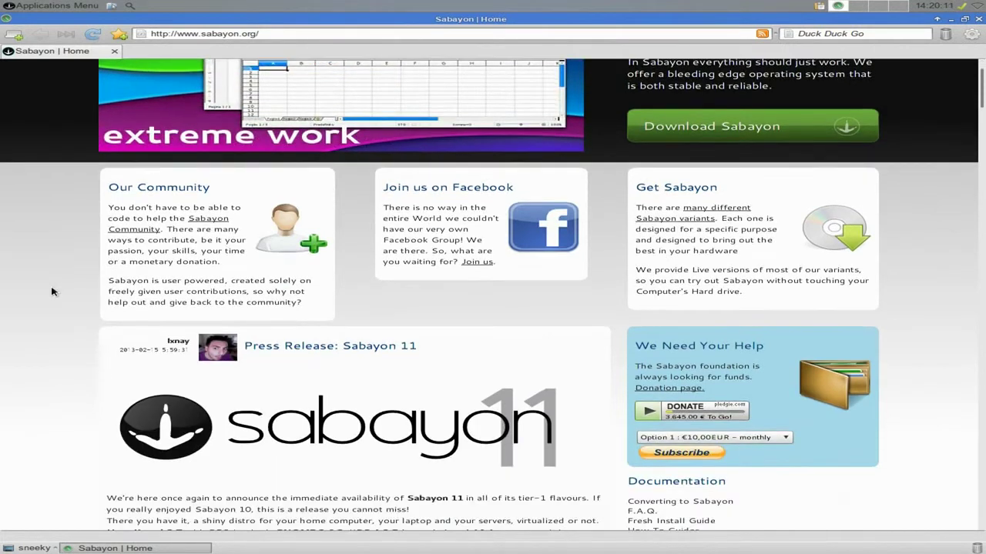
{"action": "scroll", "coordinate": [51, 292], "scroll_direction": "down", "scroll_amount": 2}
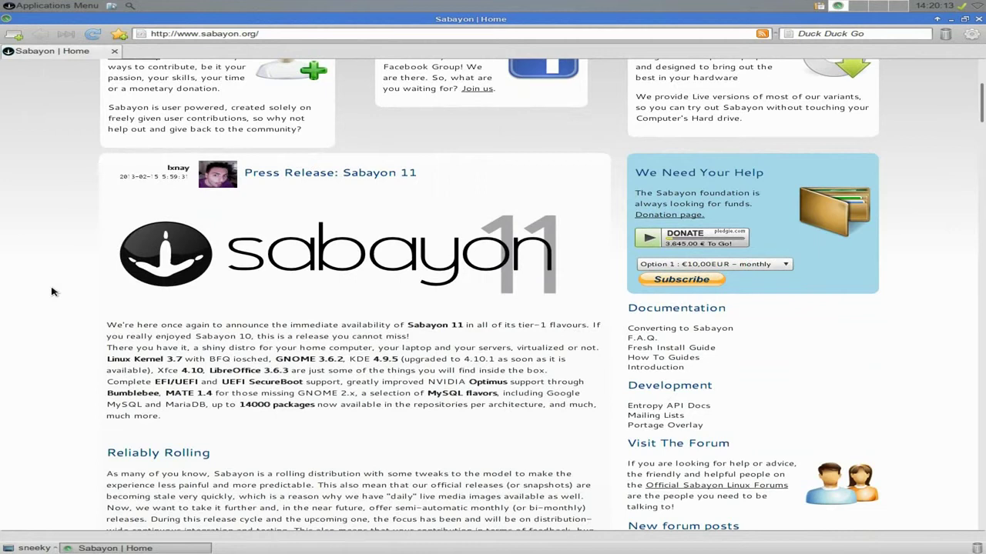
{"action": "scroll", "coordinate": [53, 293], "scroll_direction": "down", "scroll_amount": 2}
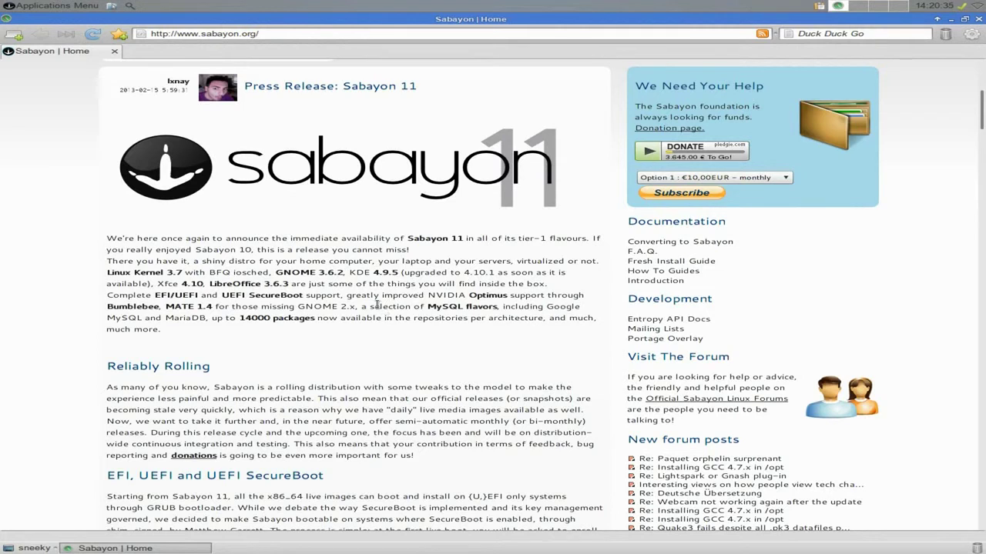
{"action": "scroll", "coordinate": [378, 307], "scroll_direction": "down", "scroll_amount": 1}
{"action": "scroll", "coordinate": [377, 306], "scroll_direction": "down", "scroll_amount": 2}
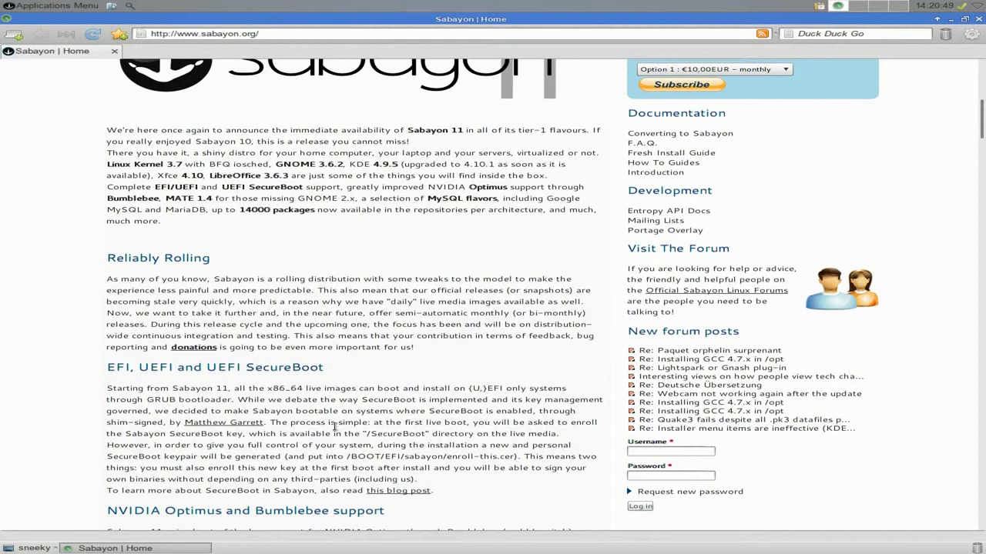
{"action": "scroll", "coordinate": [371, 424], "scroll_direction": "down", "scroll_amount": 3}
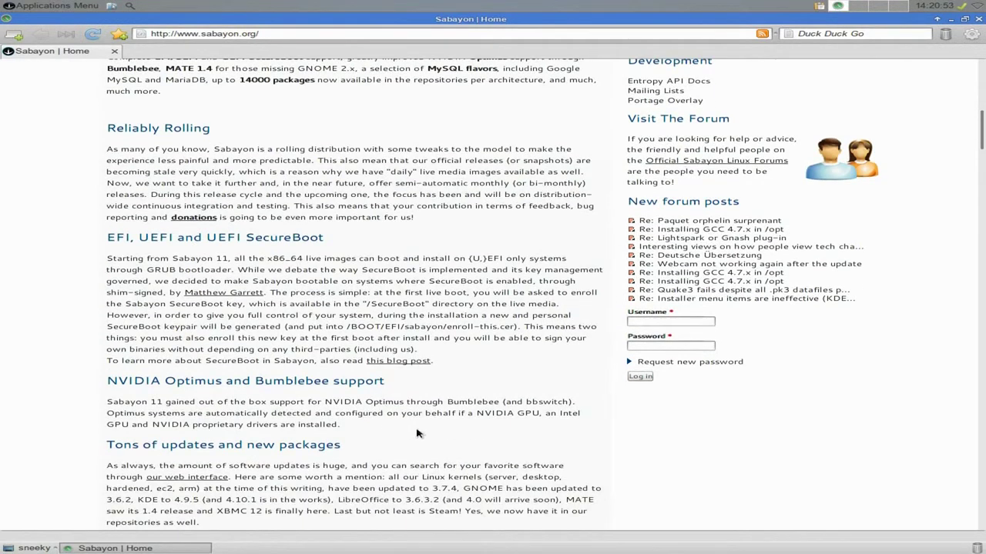
{"action": "scroll", "coordinate": [419, 431], "scroll_direction": "down", "scroll_amount": 1}
{"action": "scroll", "coordinate": [418, 430], "scroll_direction": "down", "scroll_amount": 3}
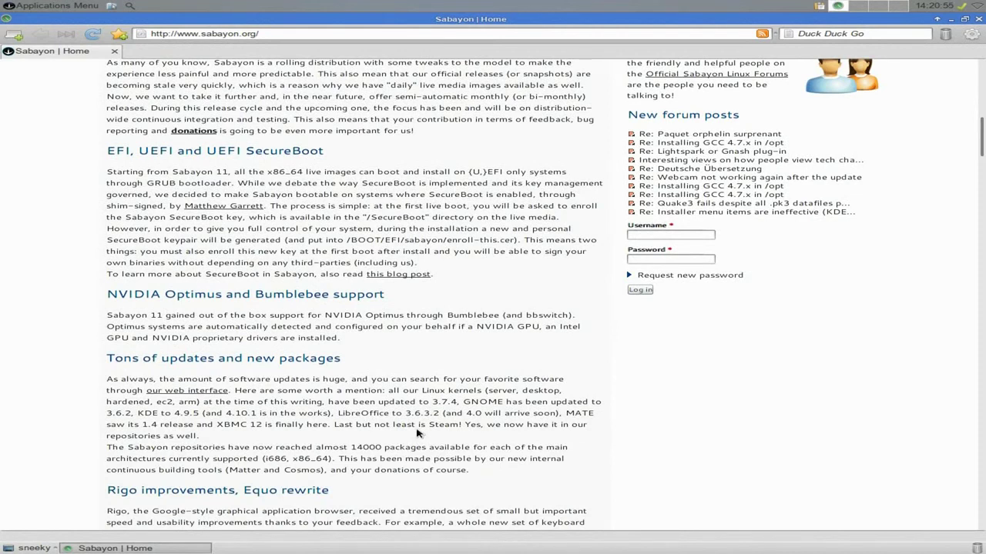
{"action": "scroll", "coordinate": [418, 431], "scroll_direction": "down", "scroll_amount": 2}
{"action": "scroll", "coordinate": [418, 431], "scroll_direction": "down", "scroll_amount": 3}
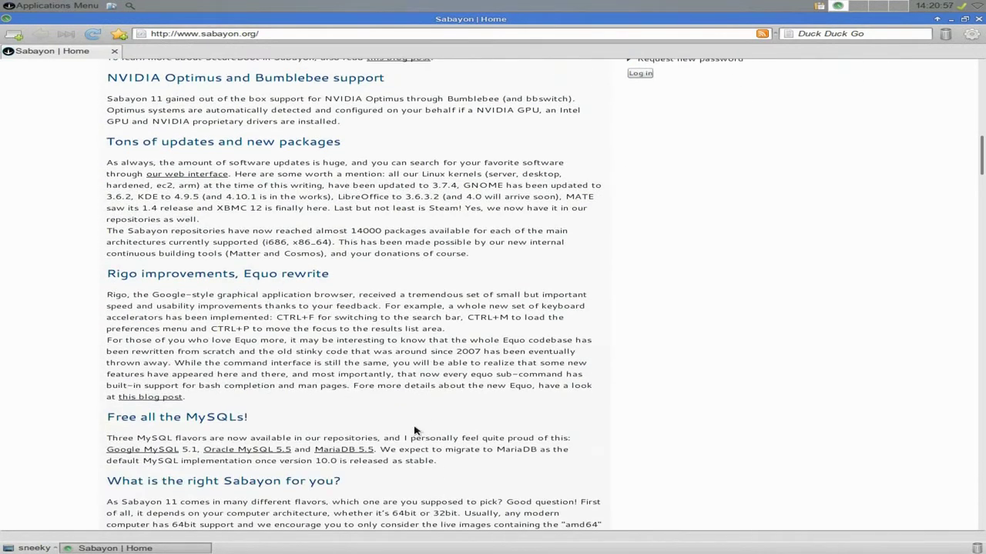
{"action": "scroll", "coordinate": [416, 428], "scroll_direction": "down", "scroll_amount": 2}
{"action": "scroll", "coordinate": [416, 427], "scroll_direction": "down", "scroll_amount": 8}
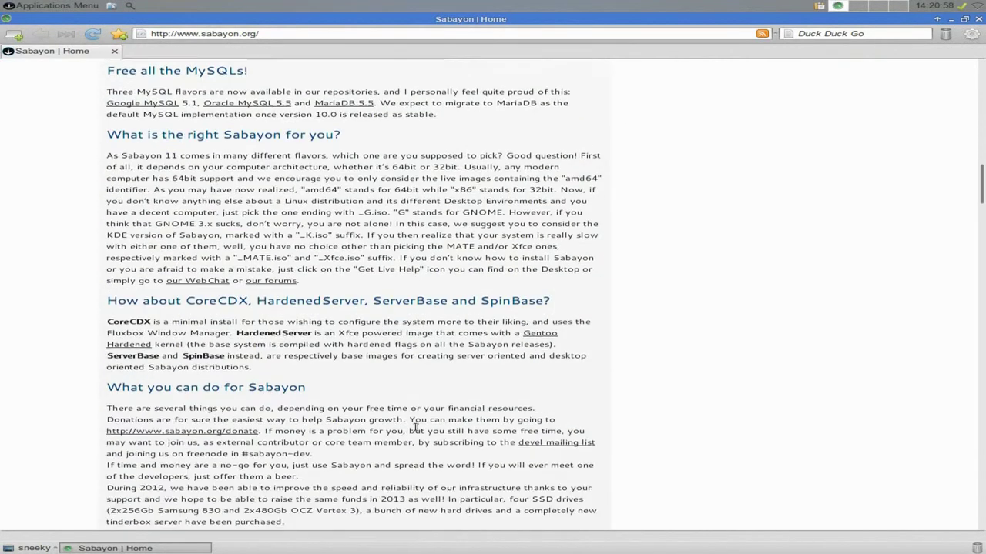
Examine the download links and the list of Sabayon 11 image files for the different editions
{"action": "scroll", "coordinate": [414, 428], "scroll_direction": "down", "scroll_amount": 5}
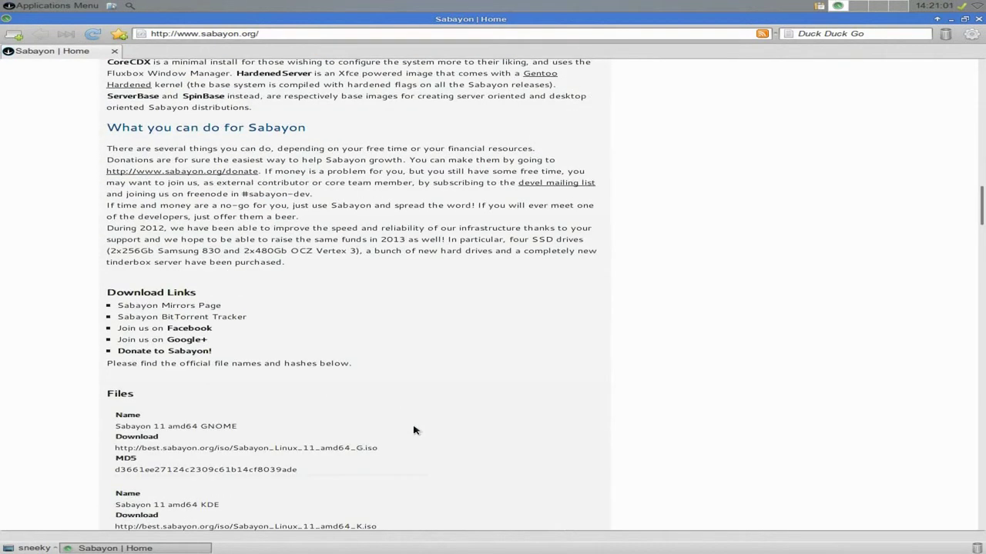
{"action": "scroll", "coordinate": [451, 425], "scroll_direction": "down", "scroll_amount": 3}
{"action": "scroll", "coordinate": [451, 426], "scroll_direction": "down", "scroll_amount": 3}
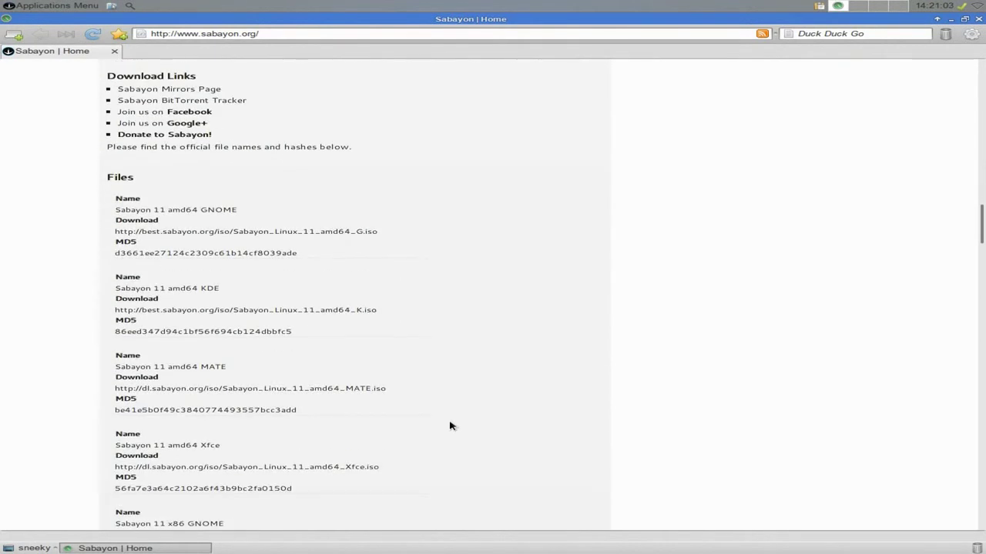
{"action": "scroll", "coordinate": [447, 425], "scroll_direction": "down", "scroll_amount": 1}
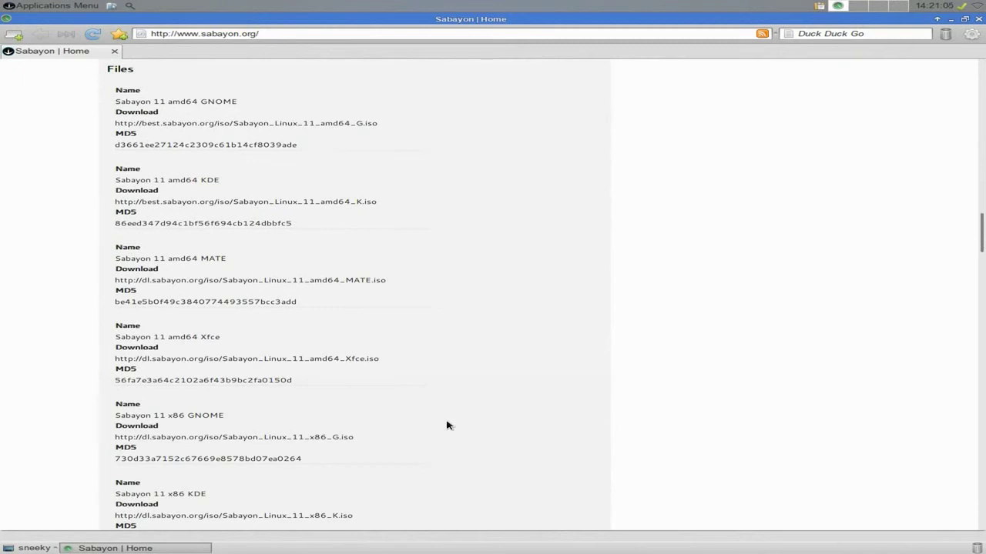
{"action": "scroll", "coordinate": [448, 425], "scroll_direction": "down", "scroll_amount": 3}
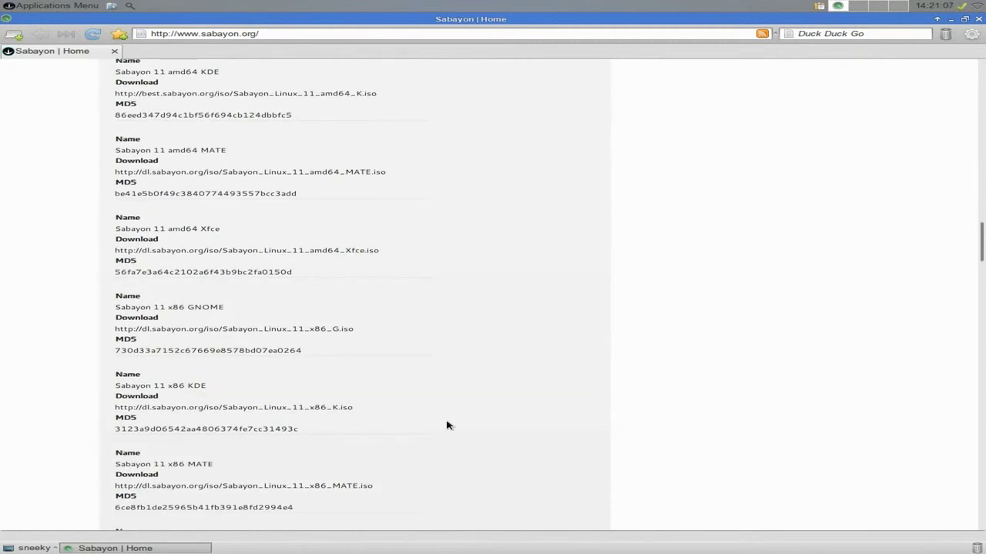
{"action": "scroll", "coordinate": [448, 425], "scroll_direction": "down", "scroll_amount": 3}
{"action": "scroll", "coordinate": [448, 425], "scroll_direction": "down", "scroll_amount": 3}
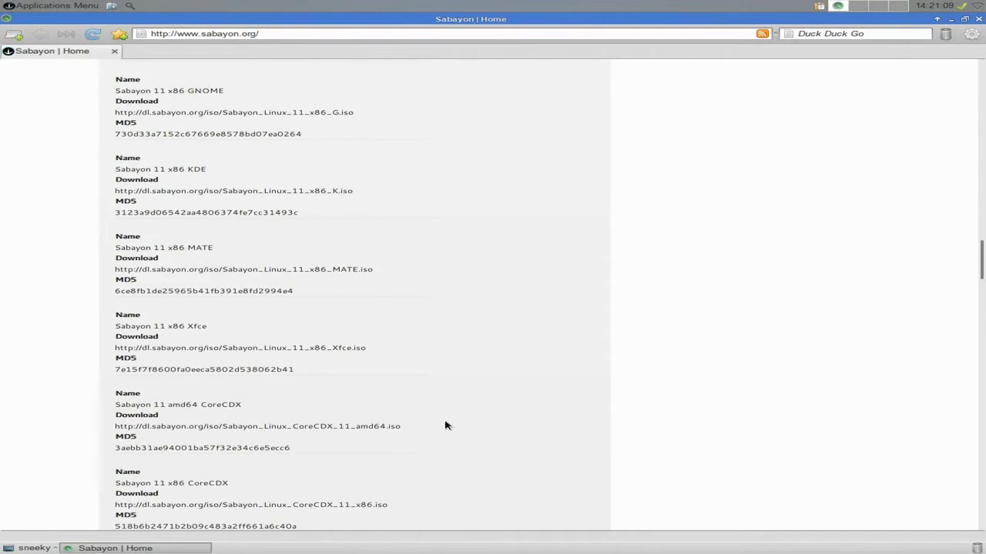
{"action": "scroll", "coordinate": [526, 434], "scroll_direction": "down", "scroll_amount": 3}
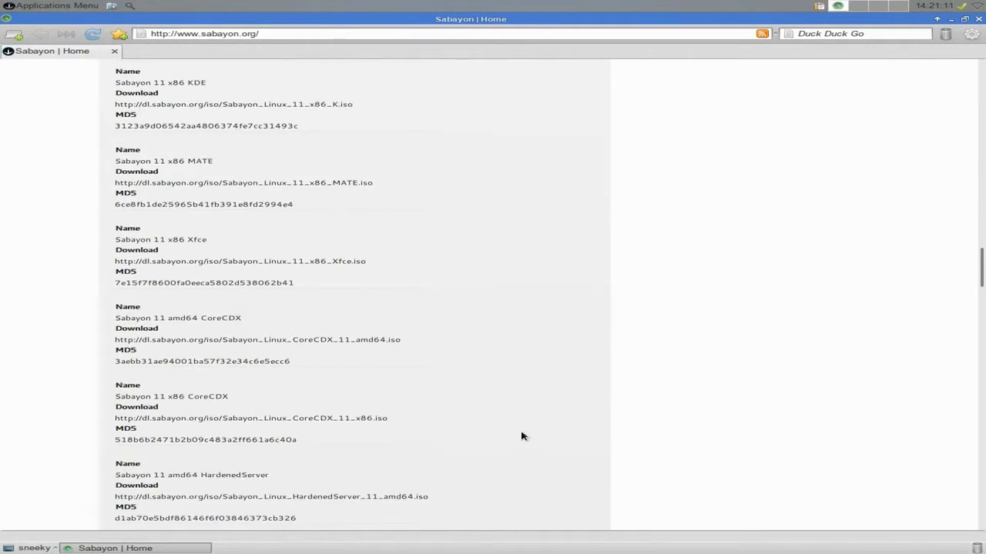
{"action": "scroll", "coordinate": [523, 436], "scroll_direction": "down", "scroll_amount": 3}
{"action": "scroll", "coordinate": [519, 436], "scroll_direction": "down", "scroll_amount": 3}
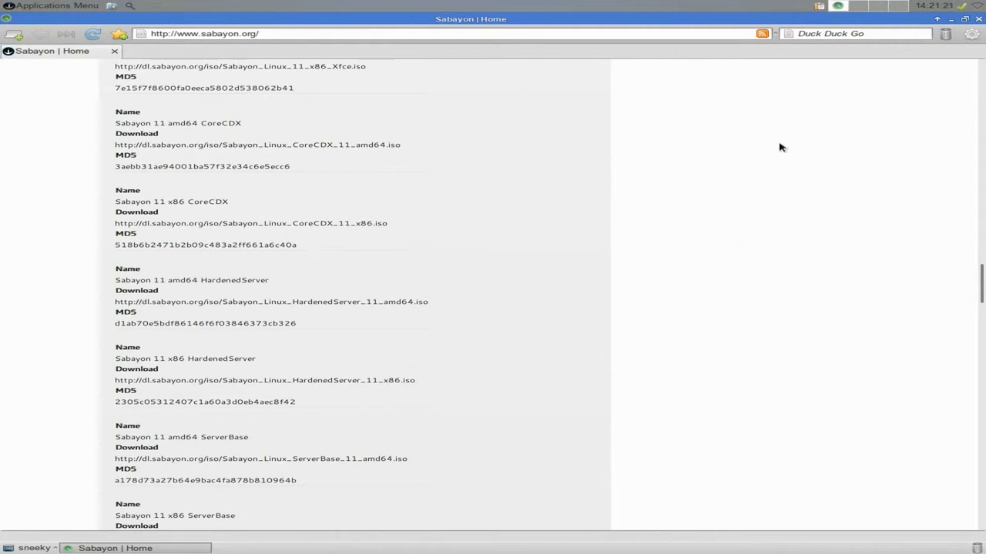
Search the web for "youtube" with Duck Duck Go and open the official YouTube site
{"action": "left_click", "coordinate": [816, 32]}
{"action": "type", "text": "youtube"}
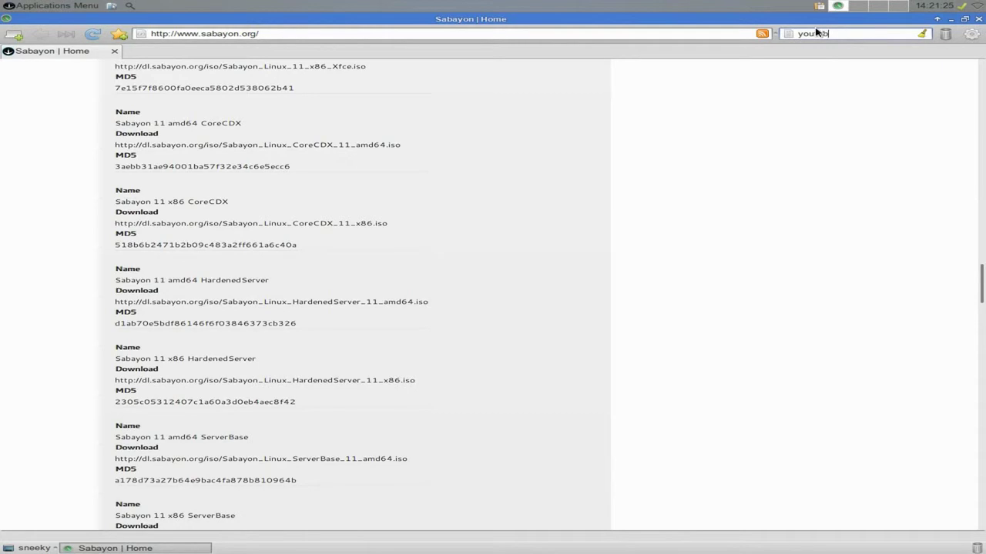
{"action": "key", "text": "Return"}
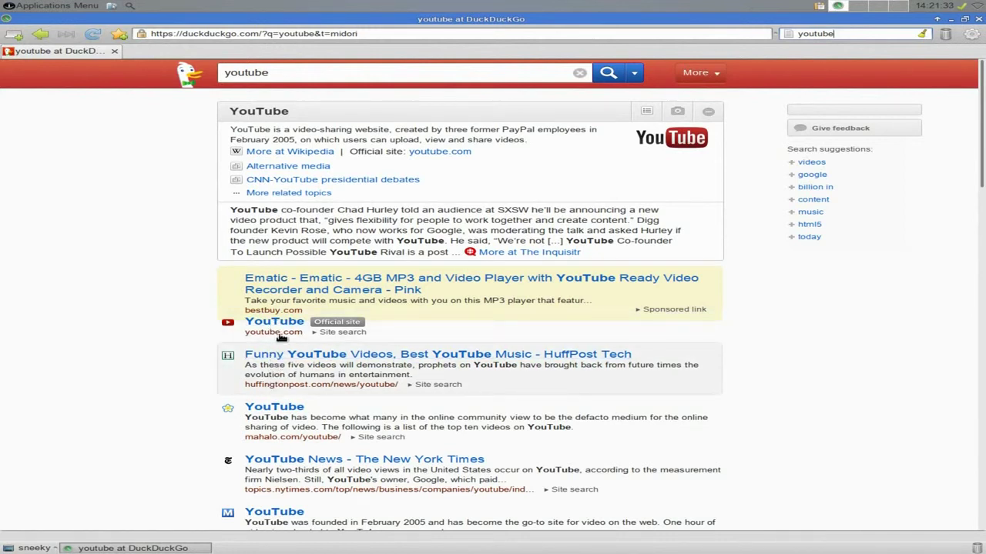
{"action": "left_click", "coordinate": [283, 324]}
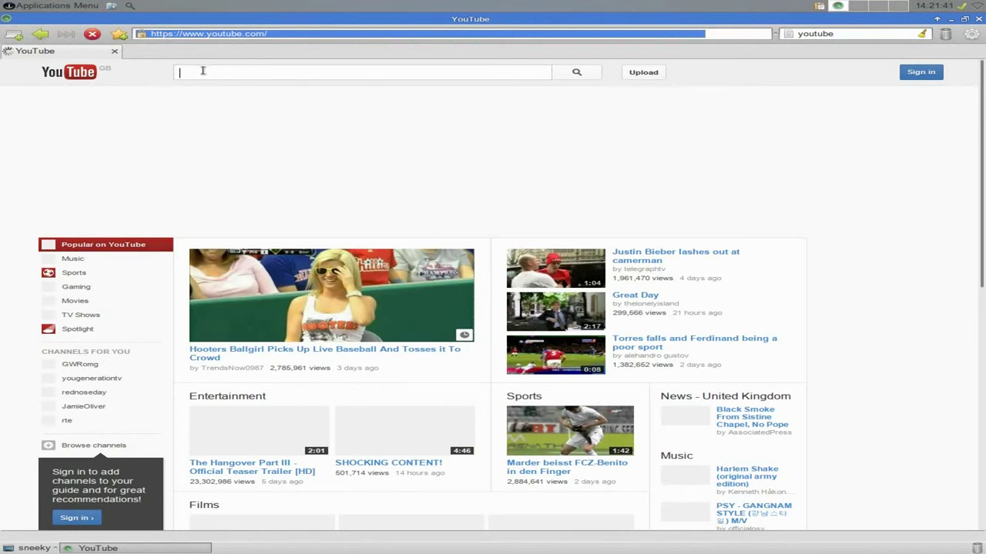
Search YouTube for "sneekylinux" using the suggested query
{"action": "type", "text": "sneek"}
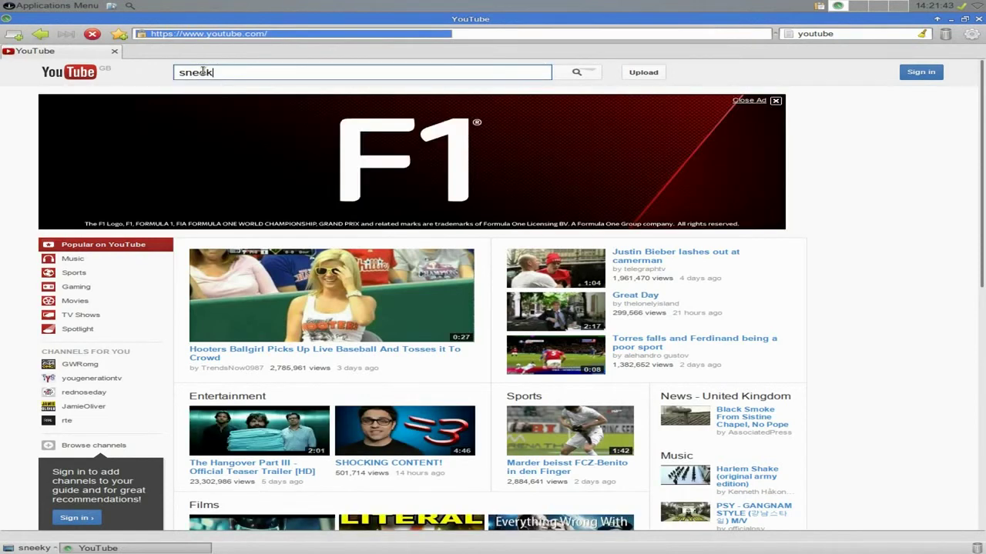
{"action": "type", "text": "y"}
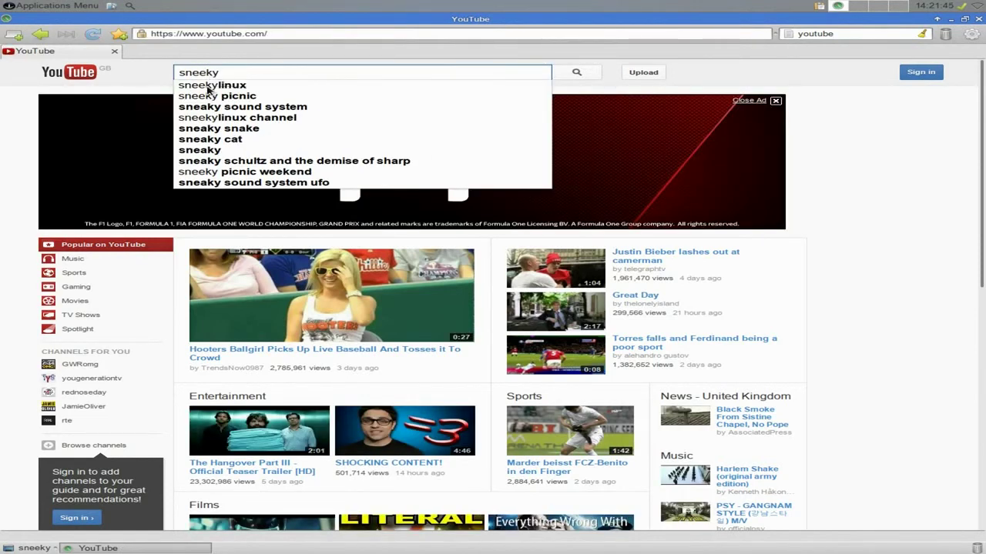
{"action": "left_click", "coordinate": [208, 86]}
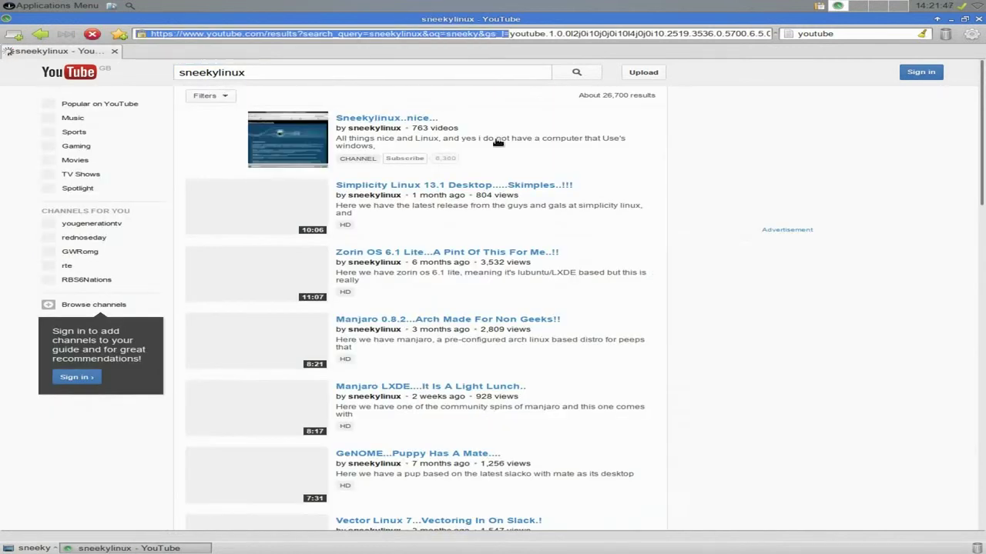
Play the video "Vector Linux 7...Vectoring In On Slack.!", skipping its advert and jumping ahead within the first minute
{"action": "scroll", "coordinate": [614, 280], "scroll_direction": "down", "scroll_amount": 2}
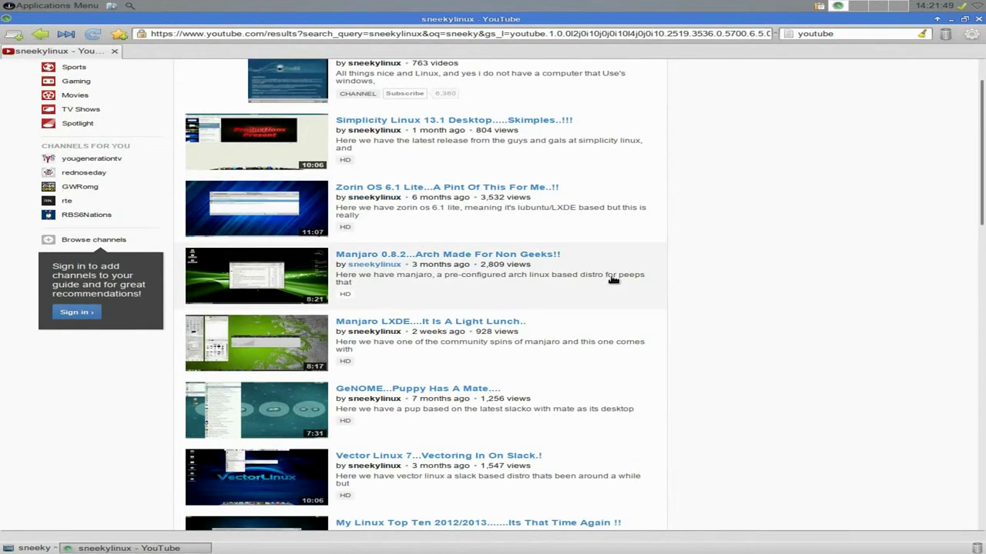
{"action": "scroll", "coordinate": [614, 280], "scroll_direction": "down", "scroll_amount": 5}
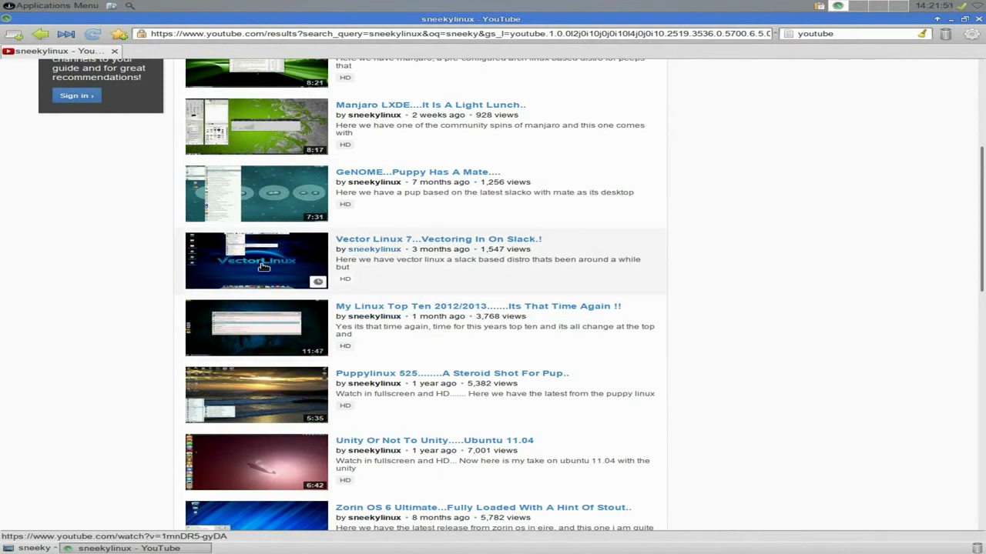
{"action": "left_click", "coordinate": [262, 266]}
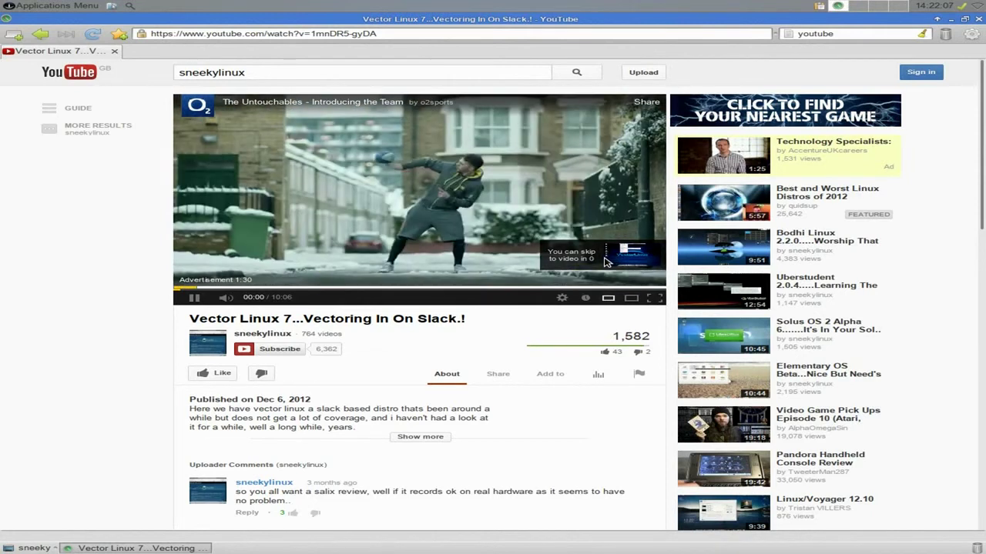
{"action": "left_click", "coordinate": [604, 259]}
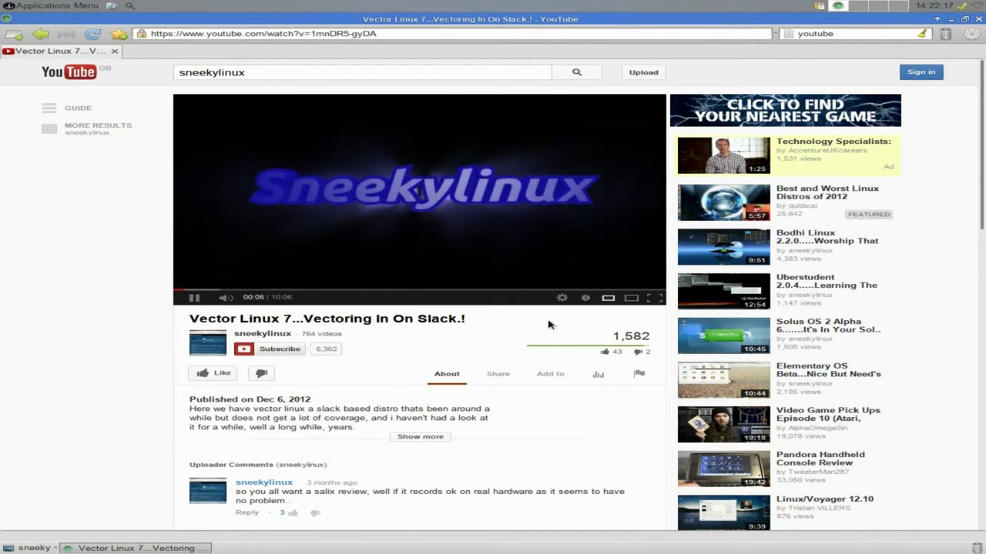
{"action": "left_click", "coordinate": [214, 290]}
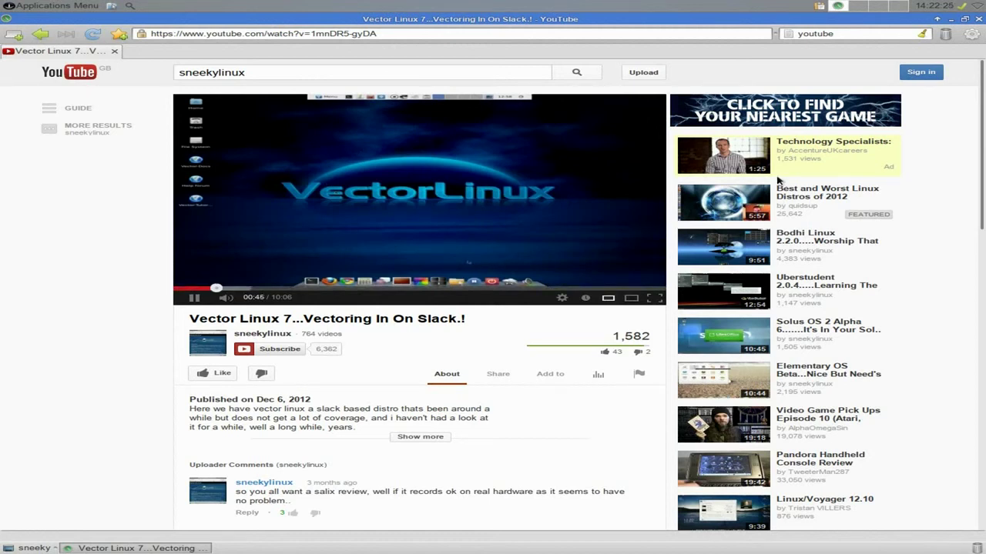
Close the YouTube window and open the Gentoo Documentation link from the Sabayon applications, bringing its page into view
{"action": "left_click", "coordinate": [979, 21]}
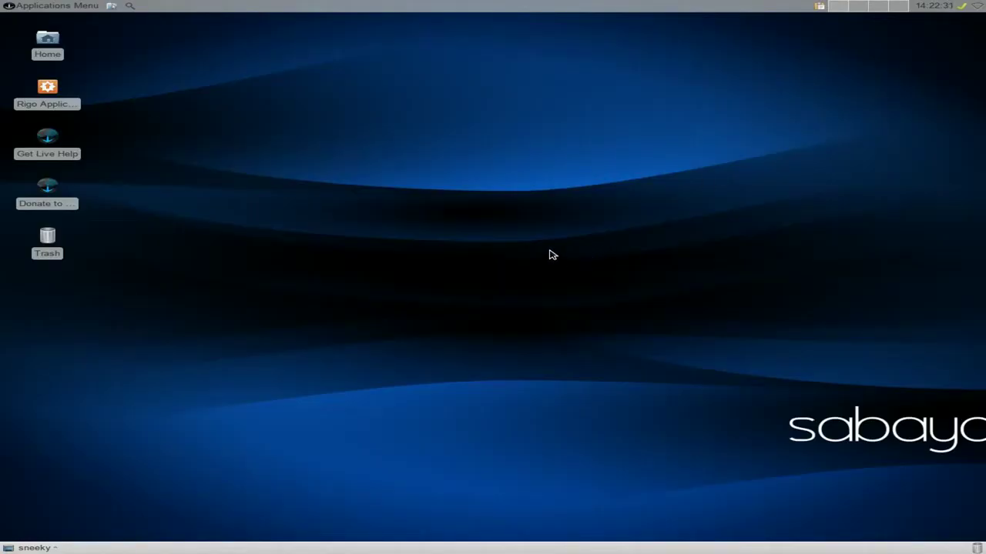
{"action": "left_click", "coordinate": [39, 6]}
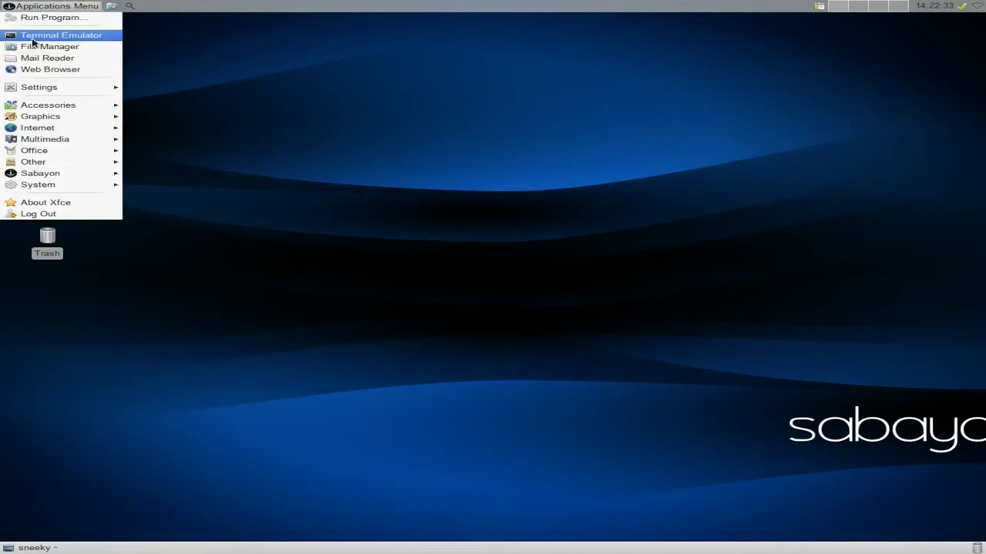
{"action": "mouse_move", "coordinate": [49, 154]}
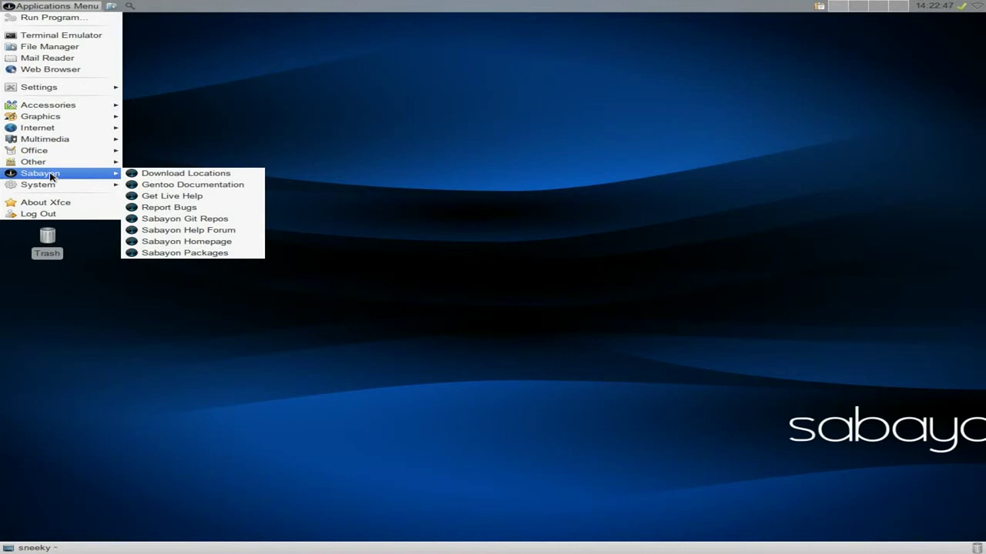
{"action": "left_click", "coordinate": [164, 186]}
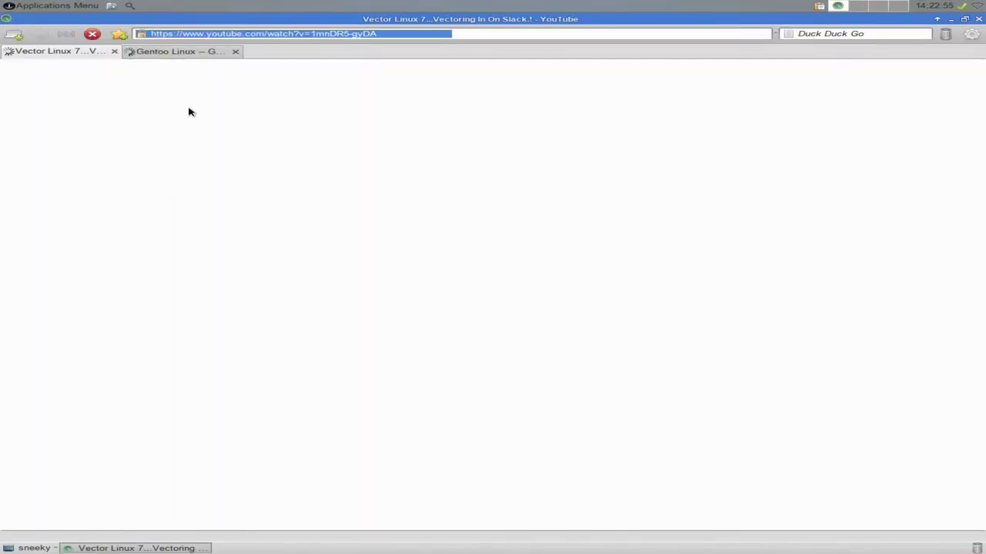
{"action": "left_click", "coordinate": [188, 52]}
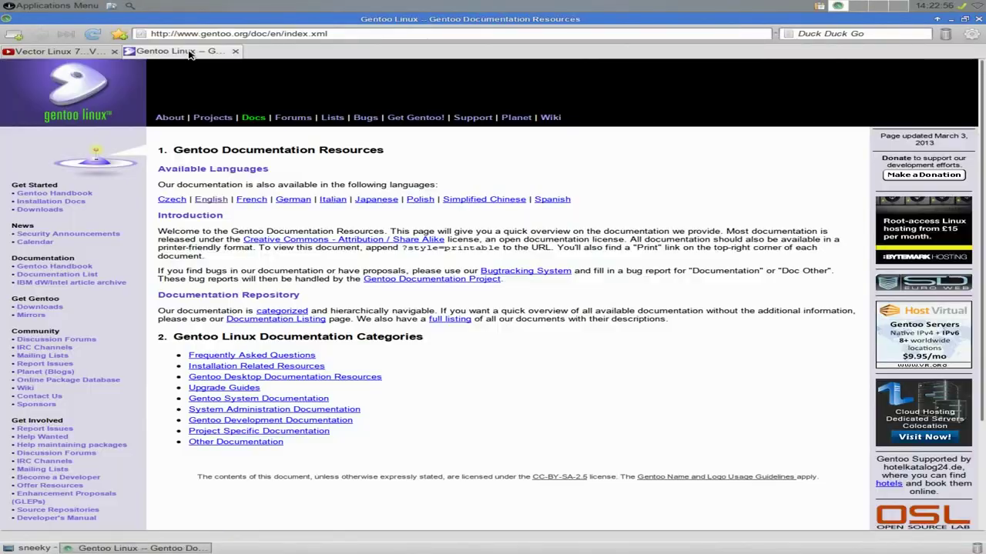
Close the Vector Linux video page and the Gentoo documentation page, leaving the web browser
{"action": "left_click", "coordinate": [113, 52]}
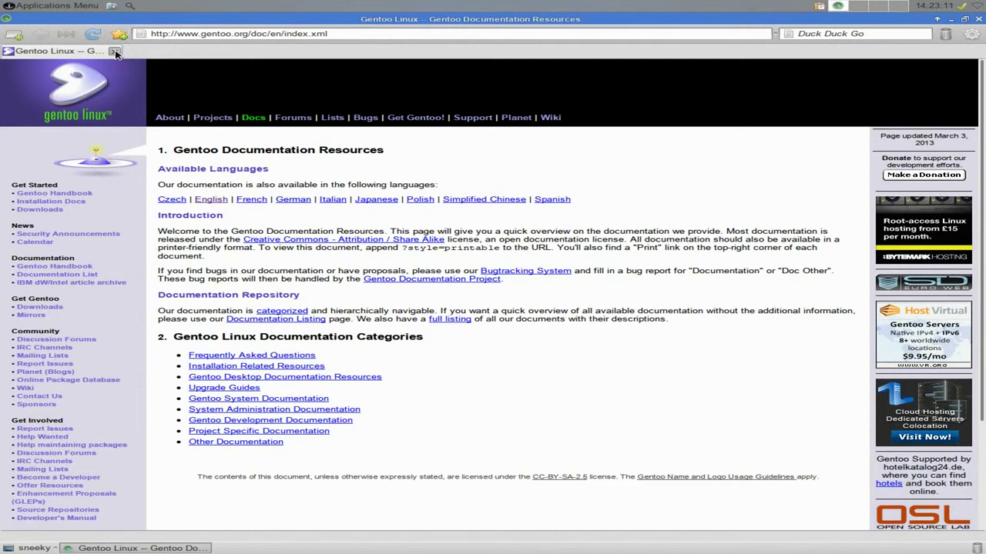
{"action": "left_click", "coordinate": [115, 52]}
{"action": "left_click", "coordinate": [978, 18]}
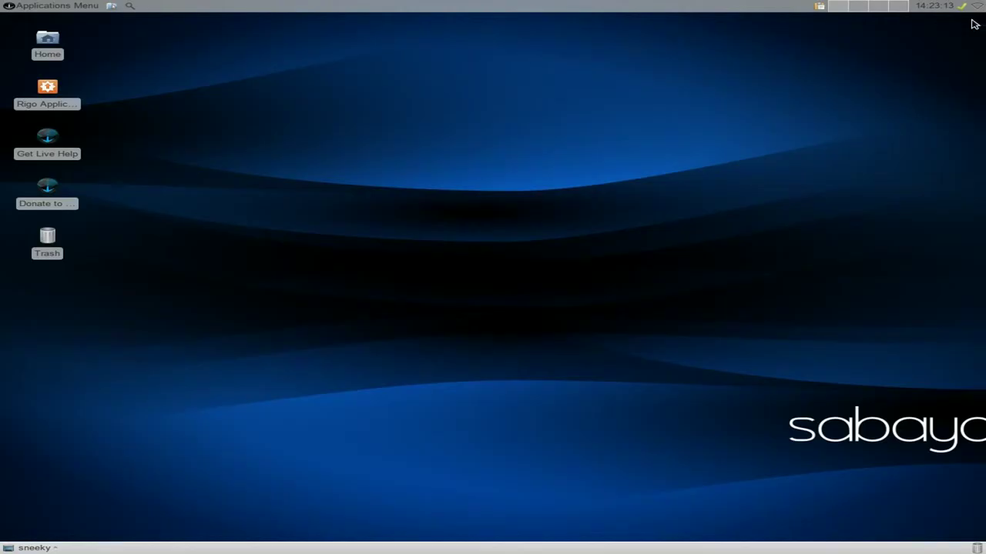
Launch the Rigo Application Browser and search for "openshot"
{"action": "left_click", "coordinate": [31, 8]}
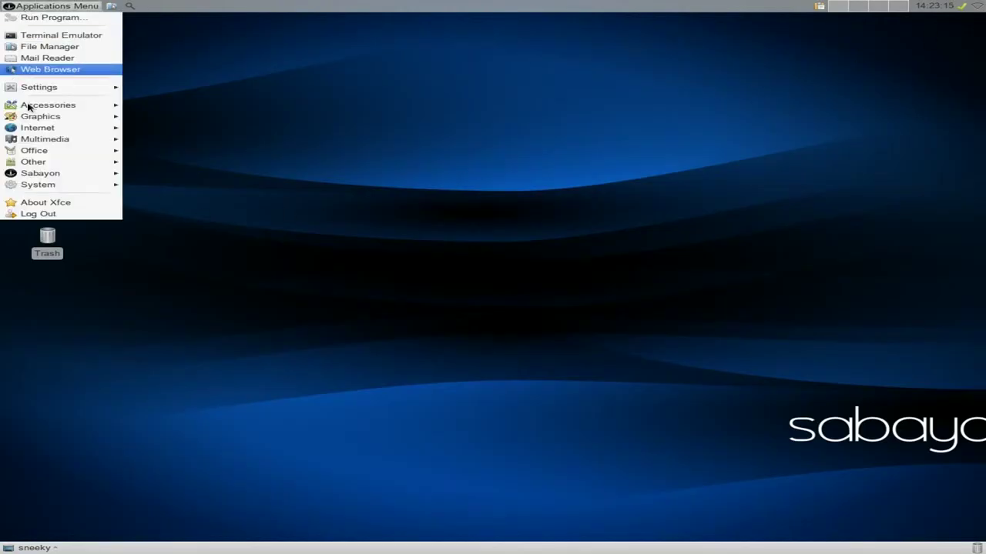
{"action": "mouse_move", "coordinate": [54, 174]}
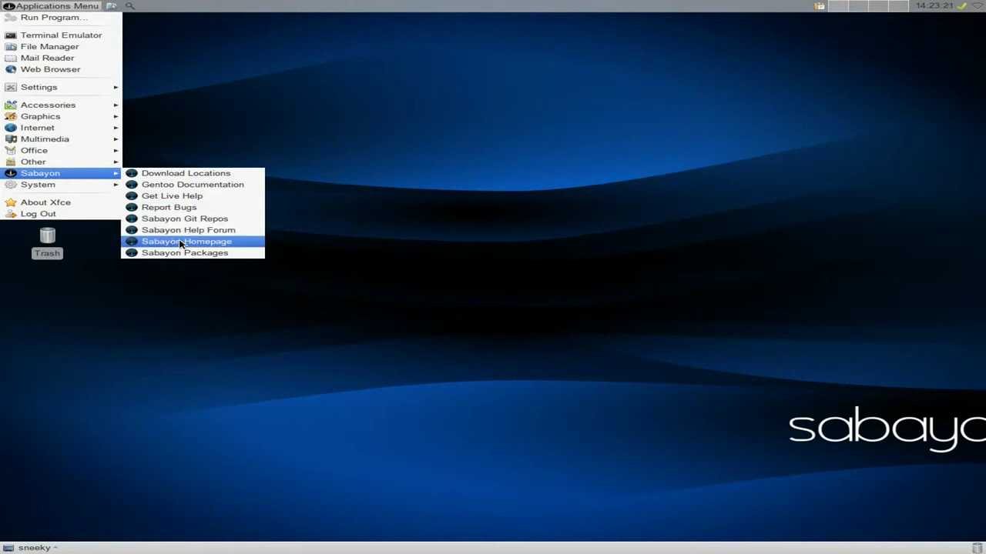
{"action": "mouse_move", "coordinate": [95, 189]}
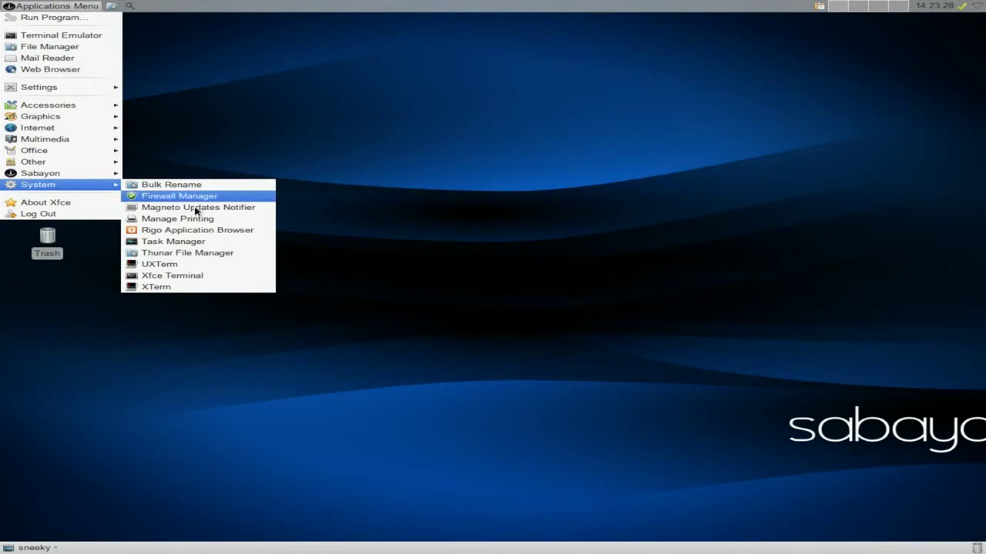
{"action": "left_click", "coordinate": [213, 230]}
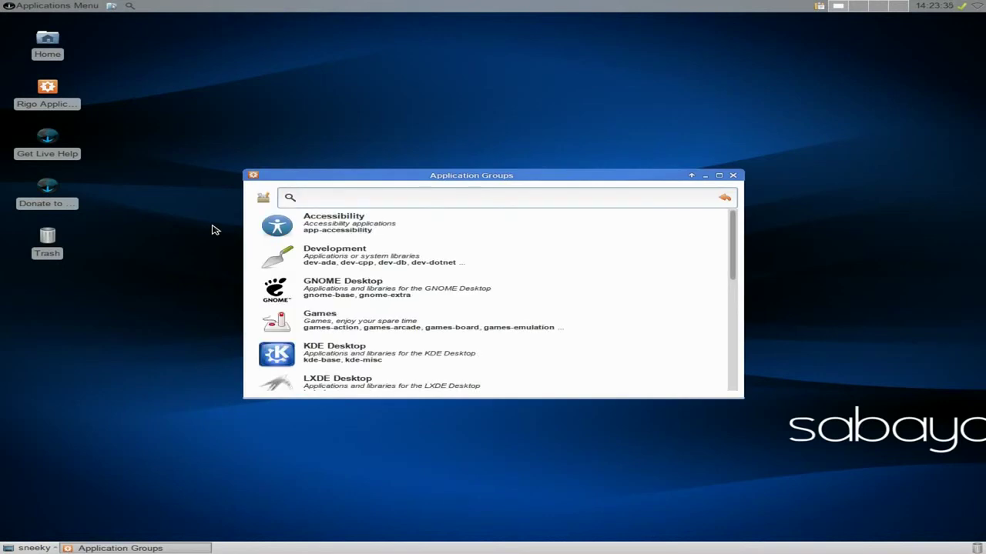
{"action": "type", "text": "nshot"}
{"action": "key", "text": "Return"}
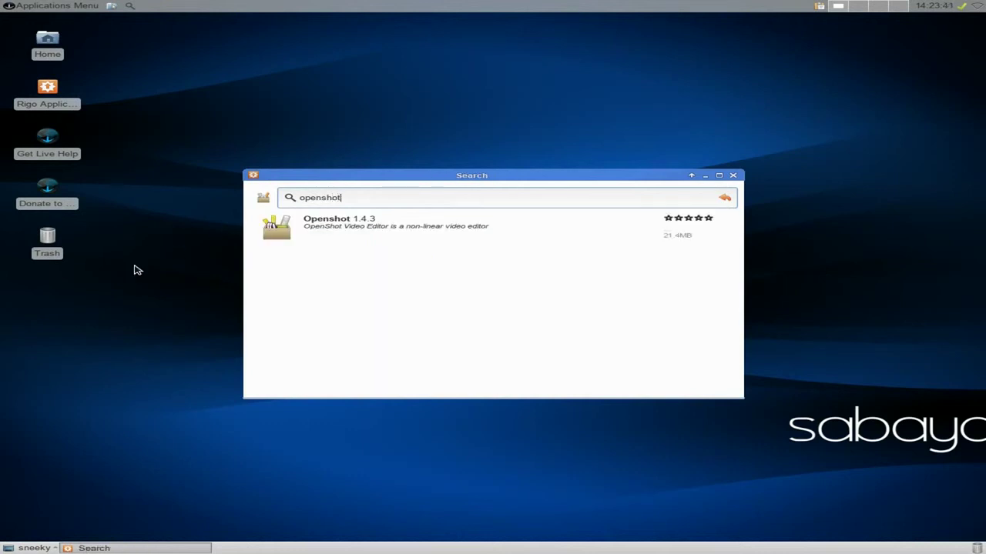
Start installing Openshot 1.4.3, accepting its required applications, permanently accepting the HPND licence, and confirming the action
{"action": "left_click", "coordinate": [358, 234]}
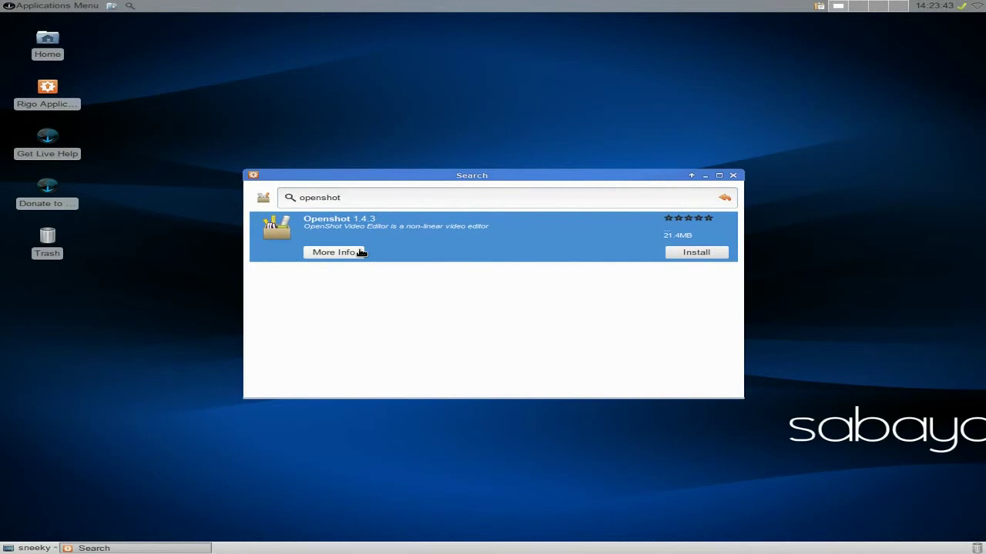
{"action": "left_click", "coordinate": [688, 254]}
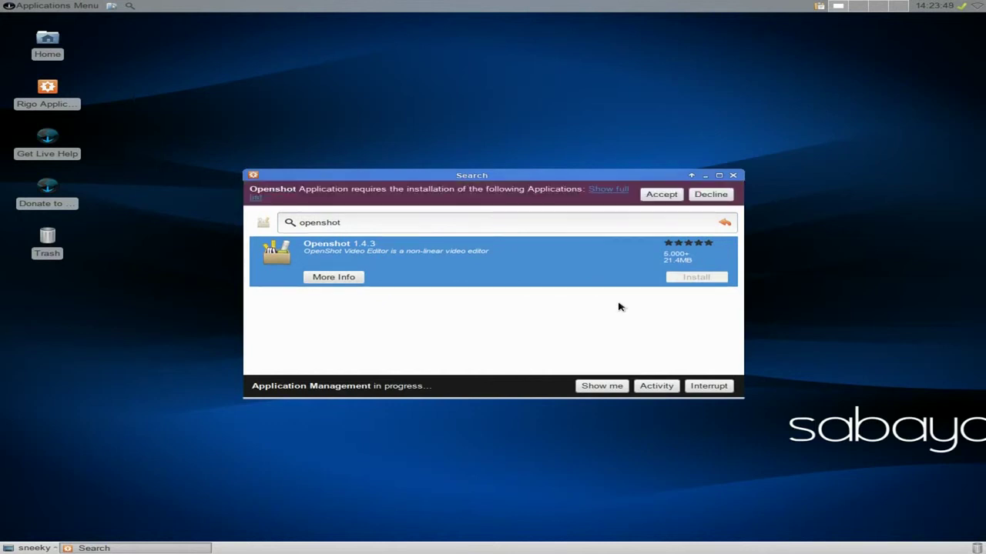
{"action": "left_click", "coordinate": [654, 196]}
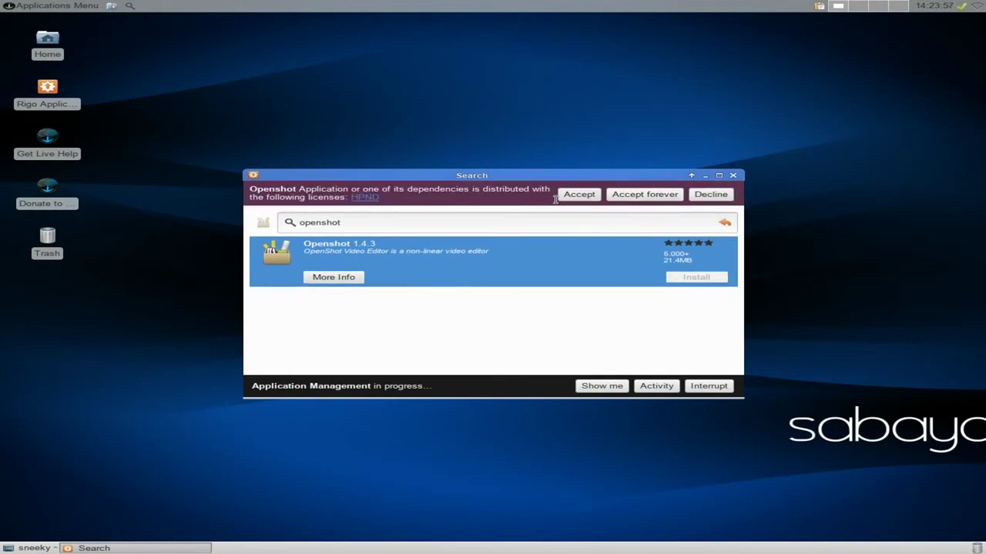
{"action": "left_click", "coordinate": [612, 194]}
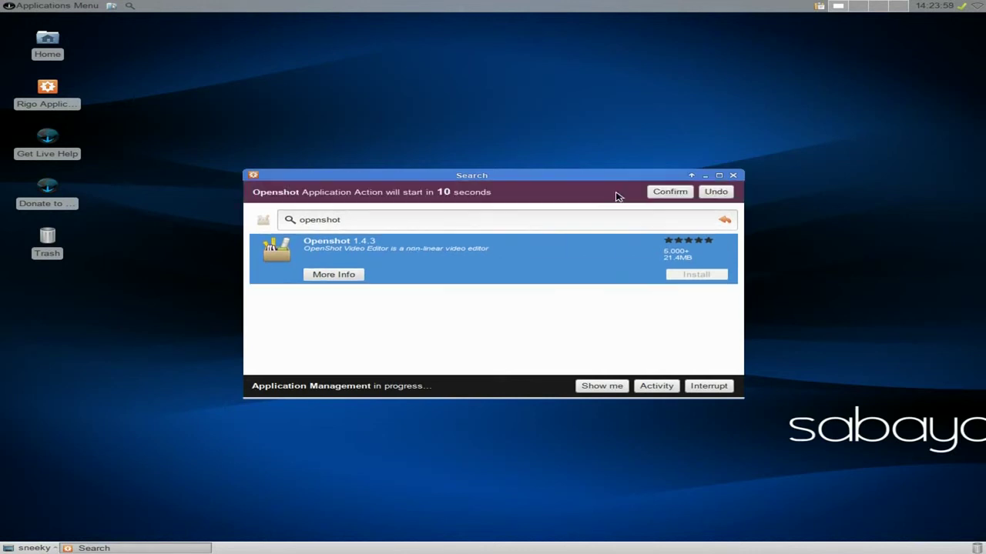
{"action": "left_click", "coordinate": [669, 194]}
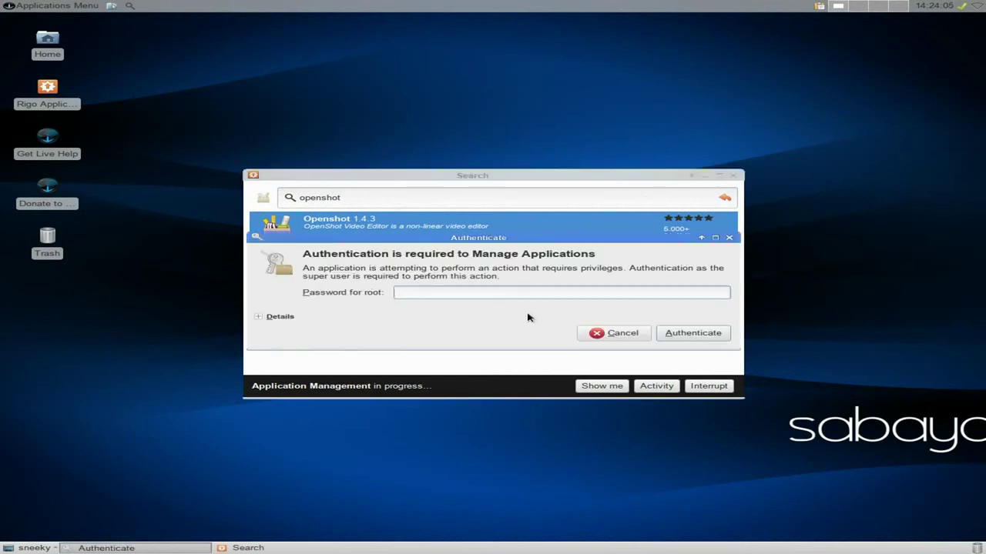
Enter the root password to authorise the Openshot installation
{"action": "type", "text": "•••••••••••••"}
{"action": "key", "text": "Return"}
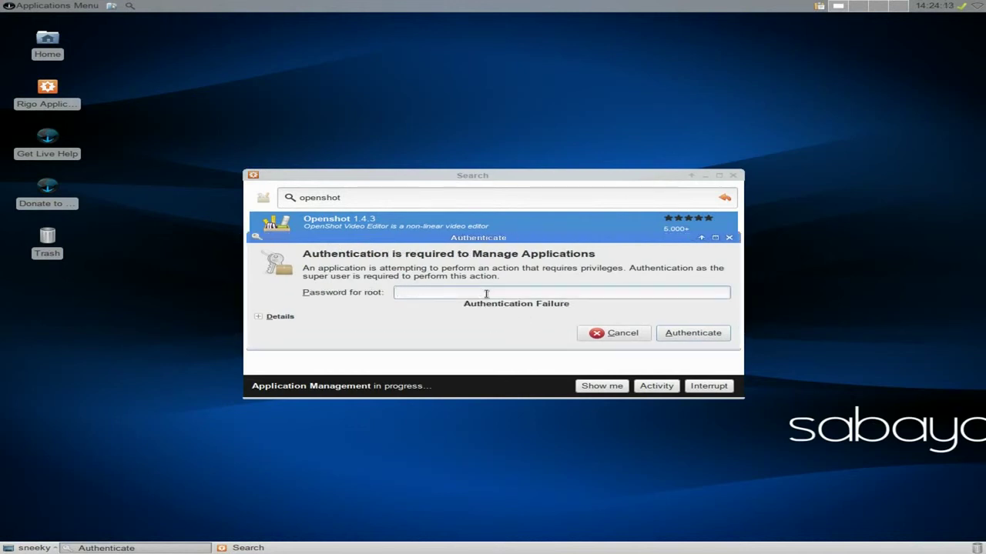
{"action": "type", "text": "•••••••••••"}
{"action": "key", "text": "Return"}
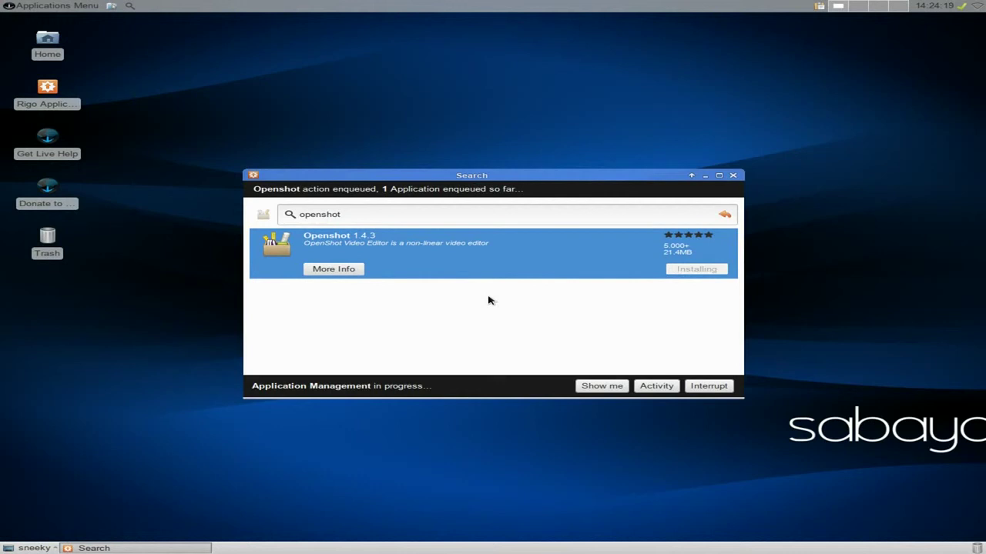
Move the Rigo window higher on the desktop and show the Openshot installation with its detailed Application Management progress
{"action": "left_click_drag", "start_coordinate": [497, 176], "coordinate": [489, 101]}
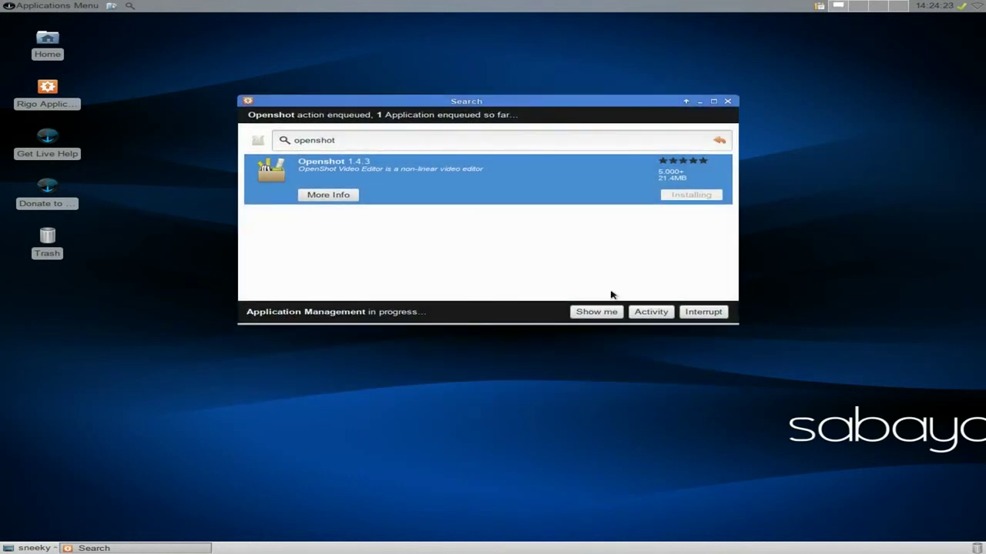
{"action": "left_click", "coordinate": [594, 312]}
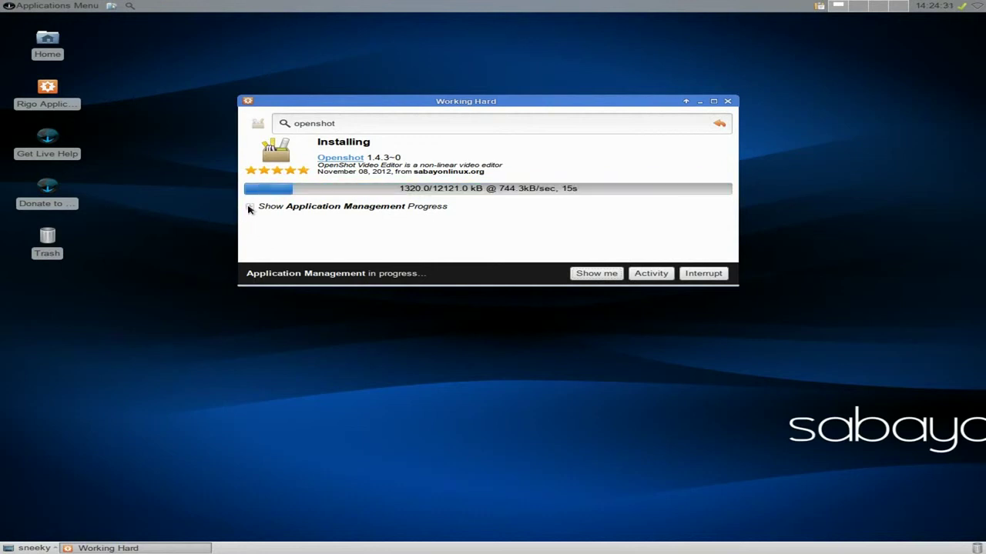
{"action": "left_click", "coordinate": [248, 207]}
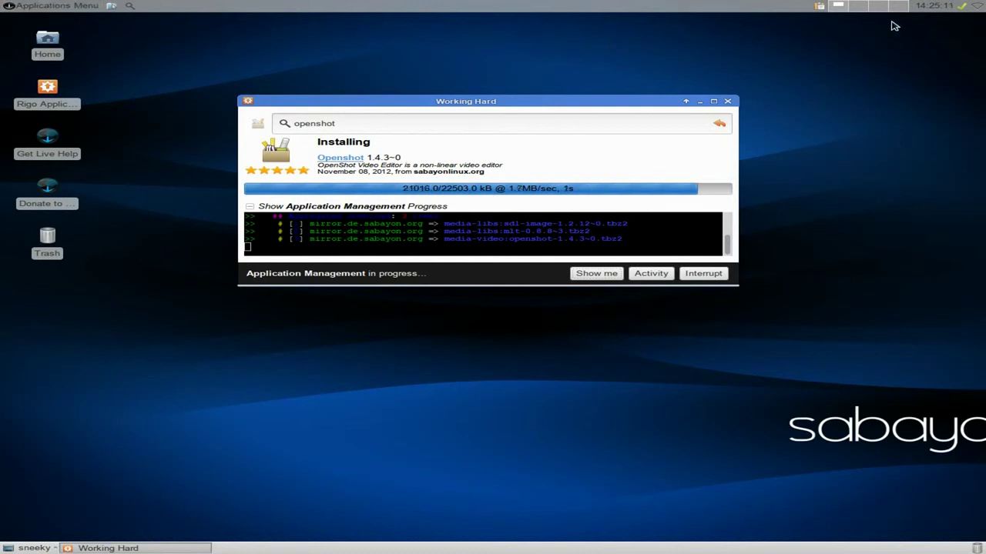
Check the running processes and resource use with Task Manager on the second workspace, quit it, and return to the first workspace
{"action": "left_click", "coordinate": [863, 7]}
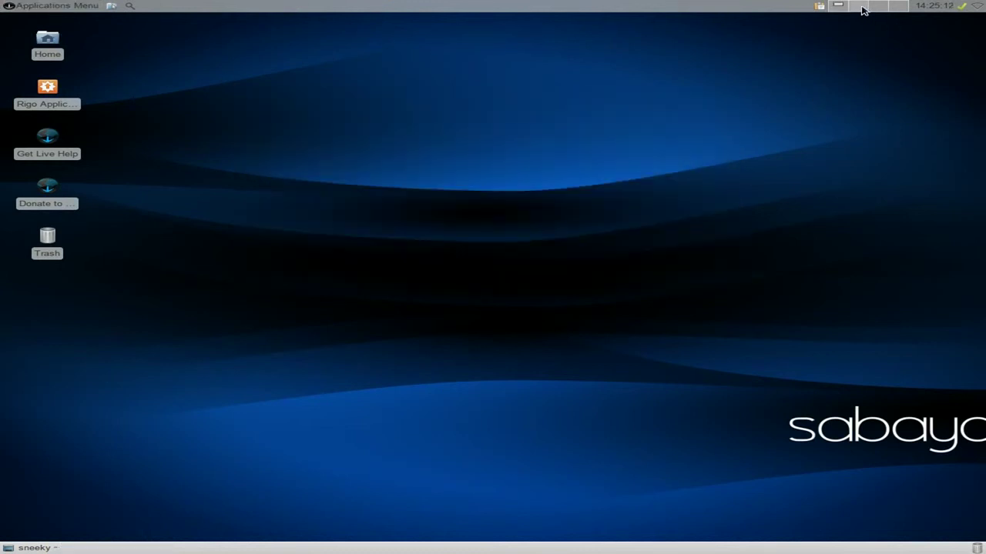
{"action": "left_click", "coordinate": [42, 7]}
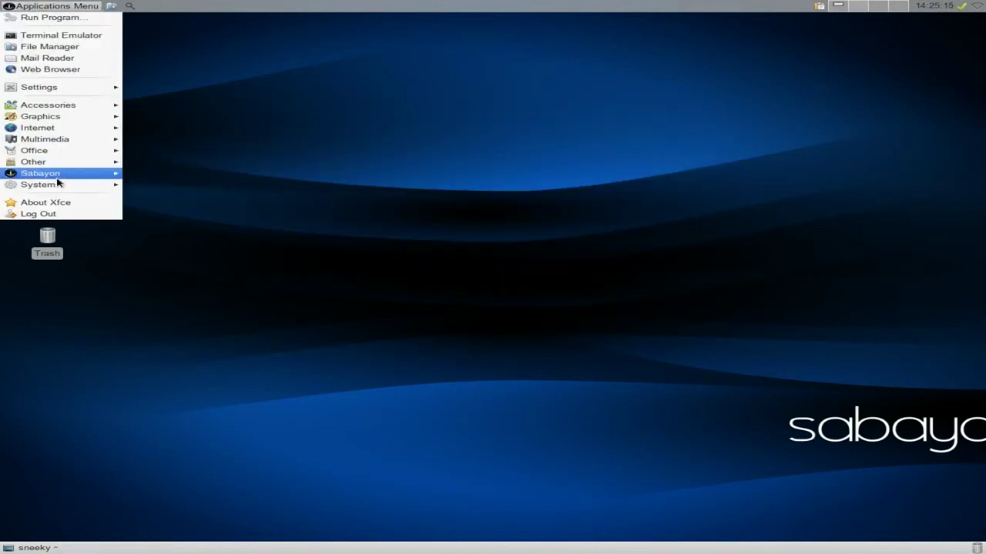
{"action": "mouse_move", "coordinate": [55, 187]}
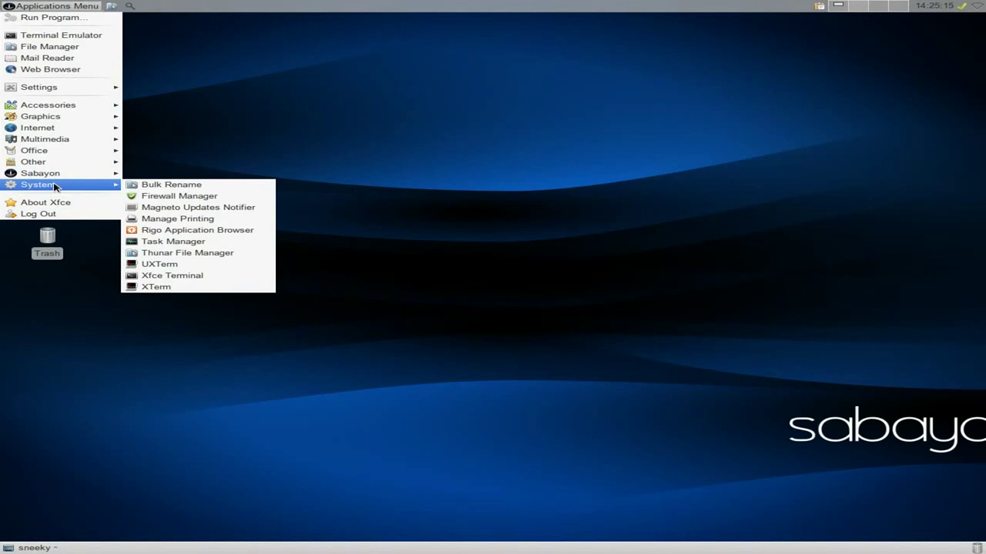
{"action": "left_click", "coordinate": [198, 242]}
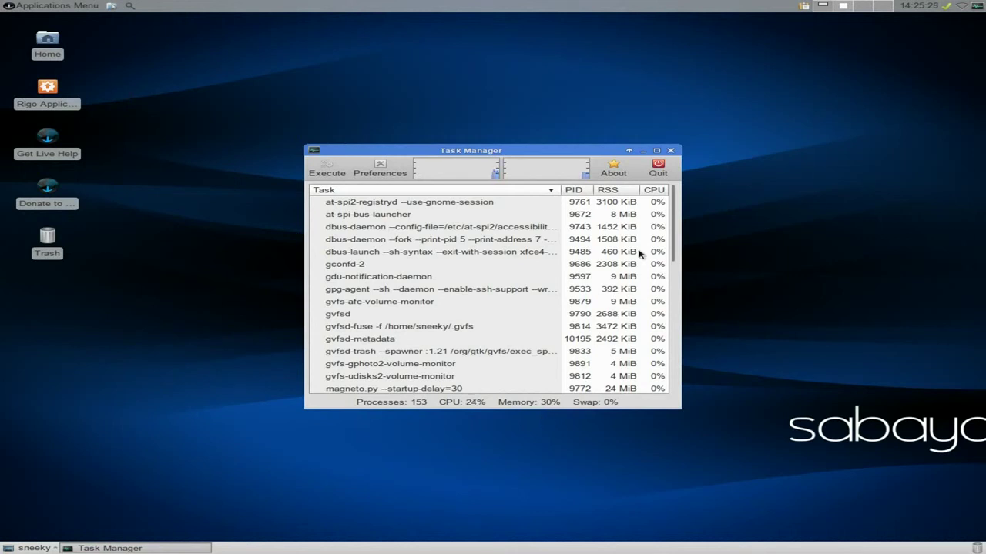
{"action": "left_click", "coordinate": [658, 167]}
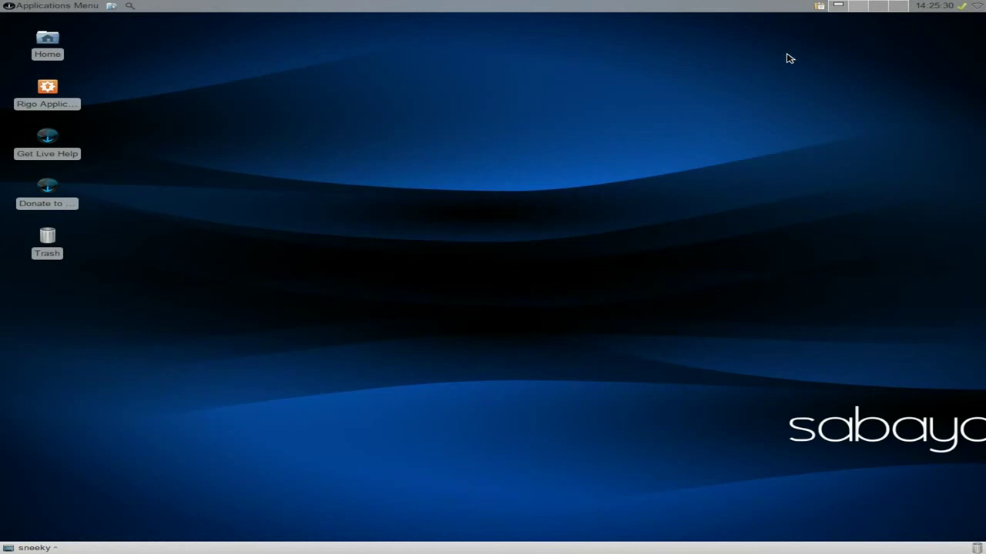
{"action": "left_click", "coordinate": [837, 8]}
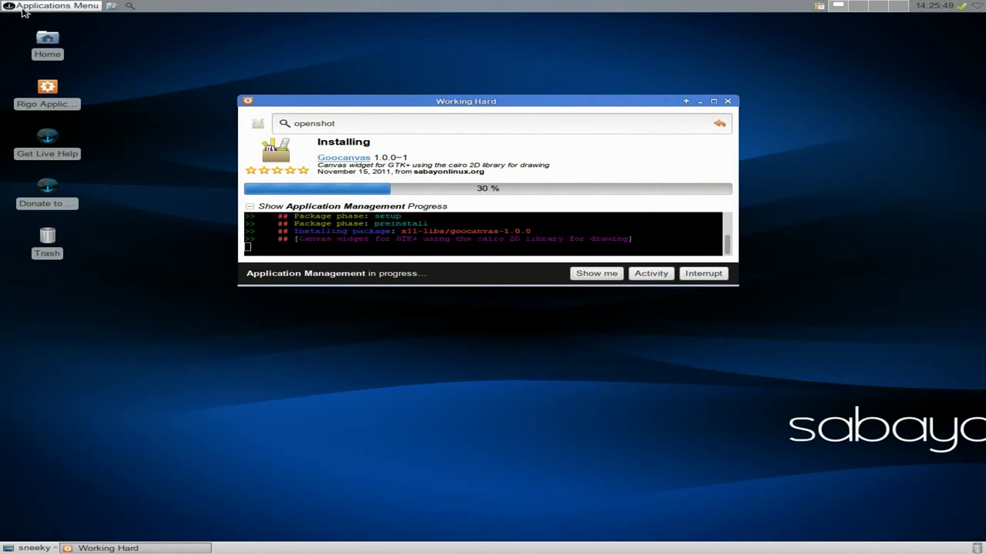
Look over the System applications and move the installation progress window slightly lower on the desktop
{"action": "left_click", "coordinate": [48, 5]}
{"action": "mouse_move", "coordinate": [61, 186]}
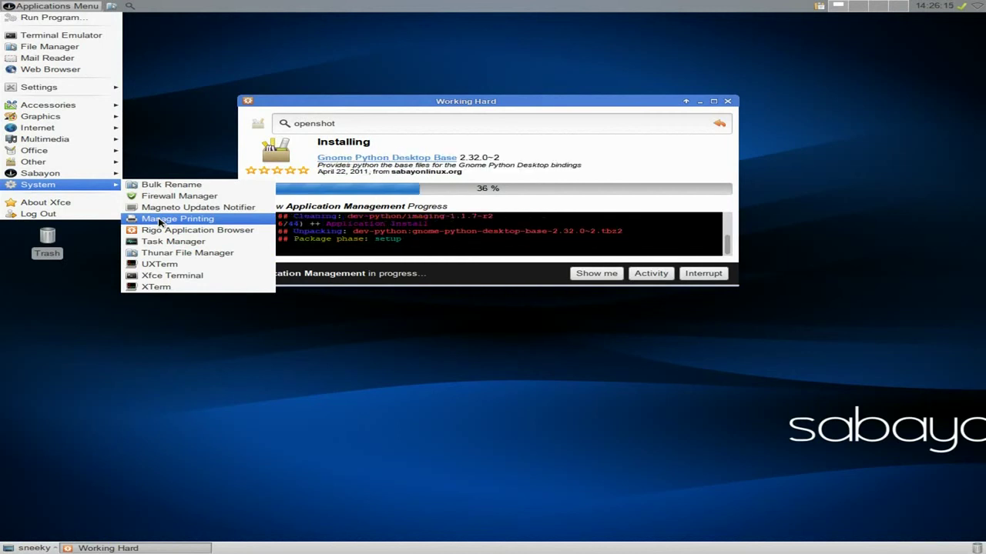
{"action": "left_click", "coordinate": [175, 135]}
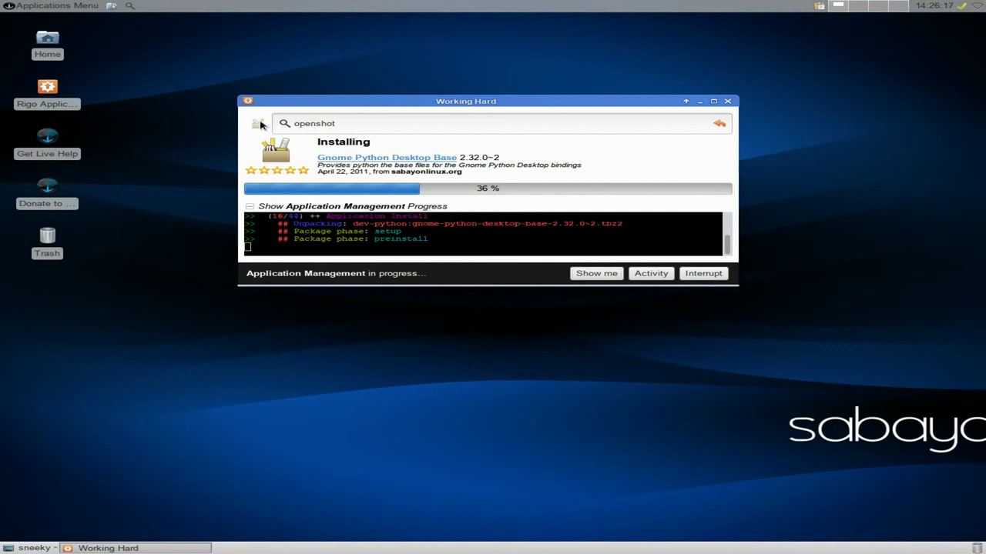
{"action": "left_click_drag", "start_coordinate": [395, 109], "coordinate": [417, 140]}
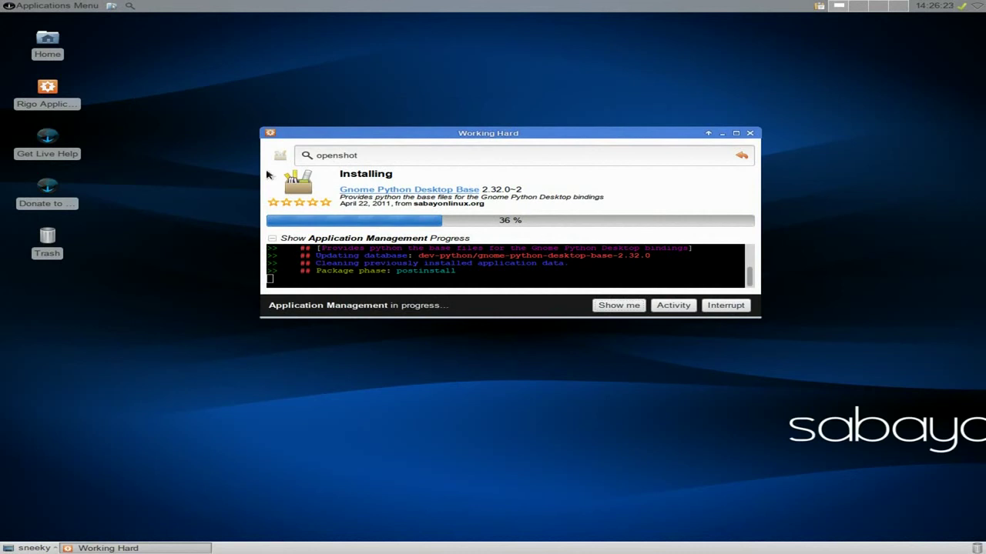
Open the Midori web browser and search the web for "bbc" with Duck Duck Go
{"action": "left_click", "coordinate": [45, 8]}
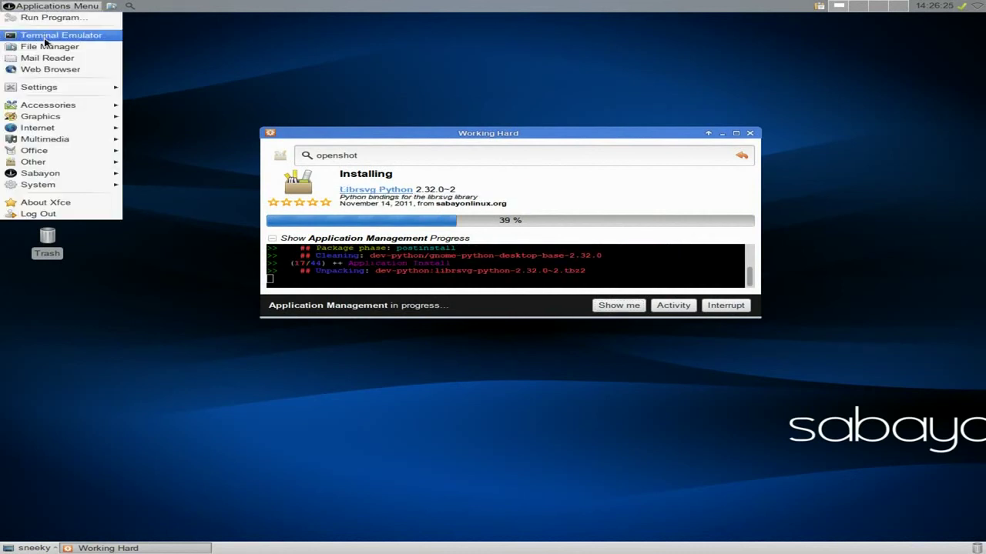
{"action": "mouse_move", "coordinate": [54, 143]}
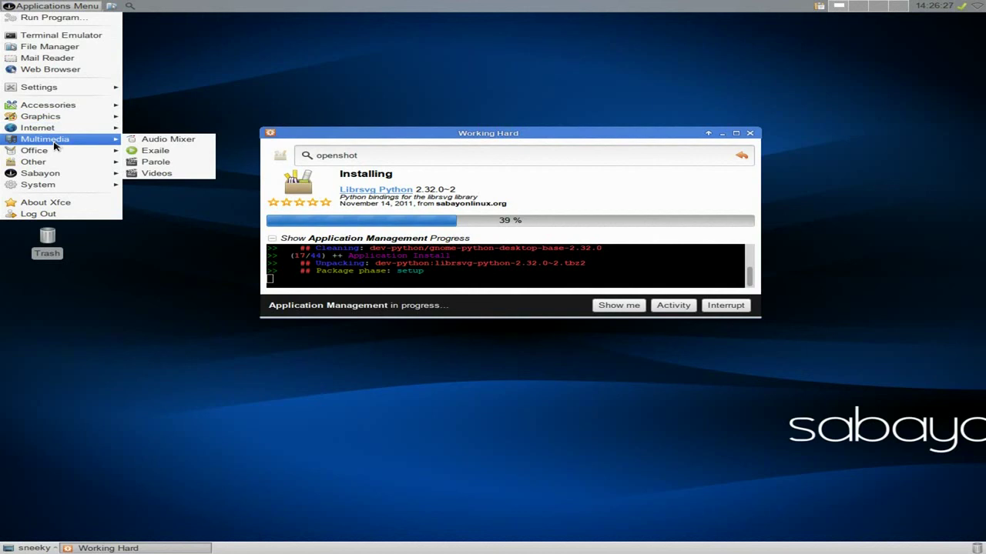
{"action": "left_click", "coordinate": [166, 141]}
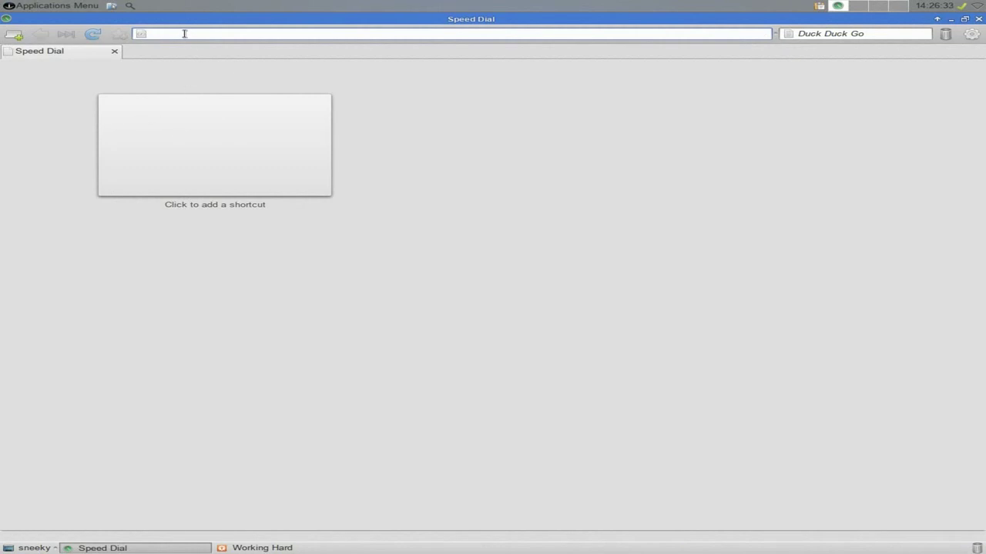
{"action": "type", "text": "bbc"}
{"action": "key", "text": "Return"}
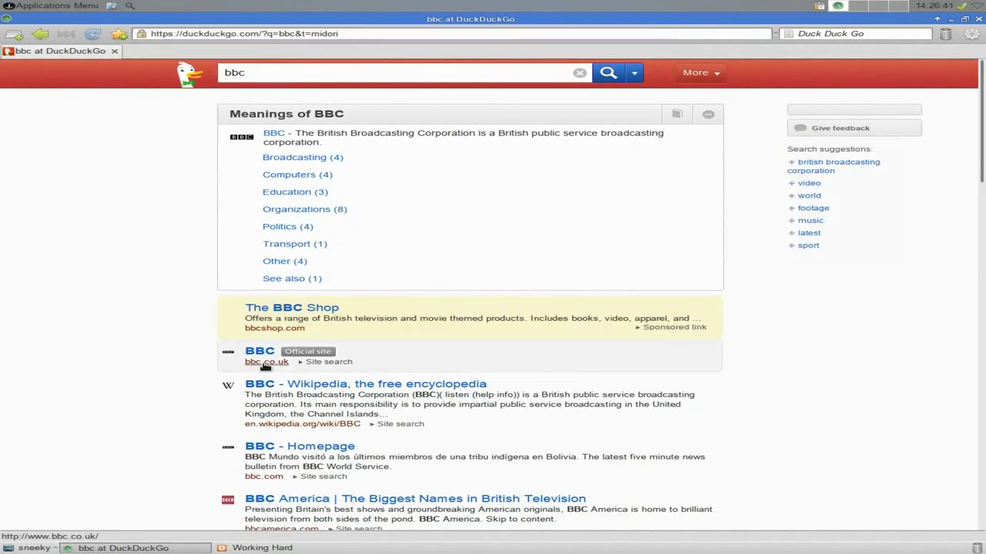
Open the official bbc.co.uk site from the search results, go to its BBC News section and skim the front page
{"action": "left_click", "coordinate": [266, 362]}
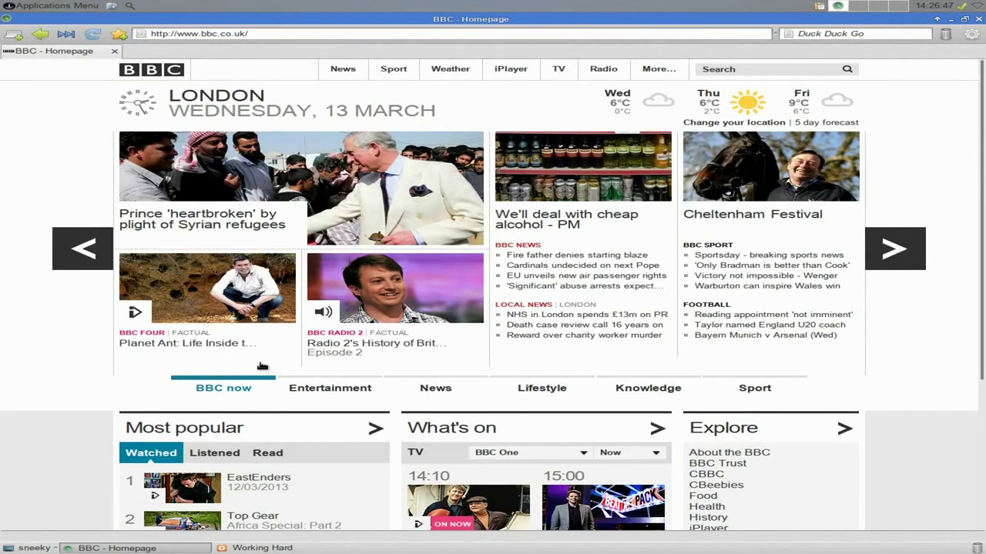
{"action": "left_click", "coordinate": [518, 246]}
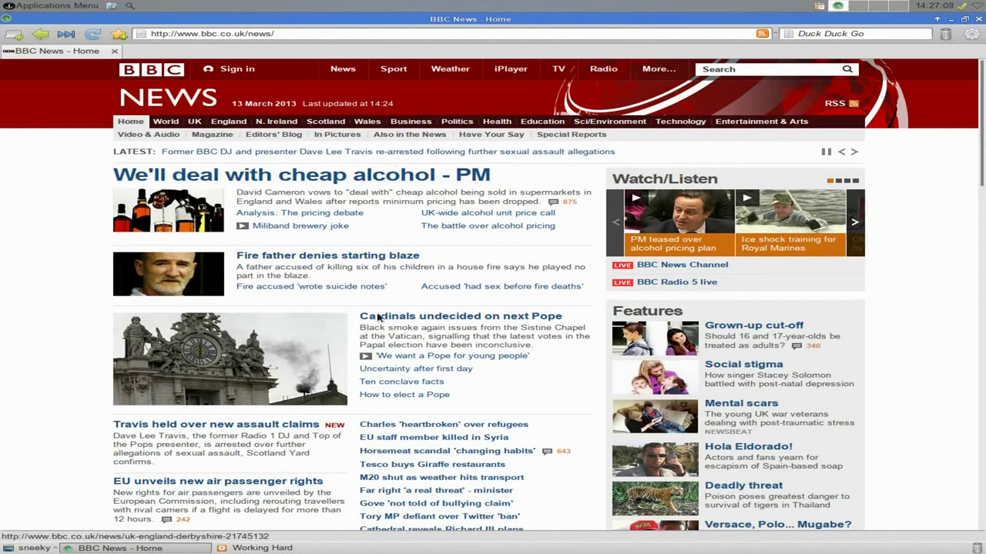
{"action": "scroll", "coordinate": [48, 383], "scroll_direction": "down", "scroll_amount": 2}
{"action": "scroll", "coordinate": [52, 381], "scroll_direction": "up", "scroll_amount": 2}
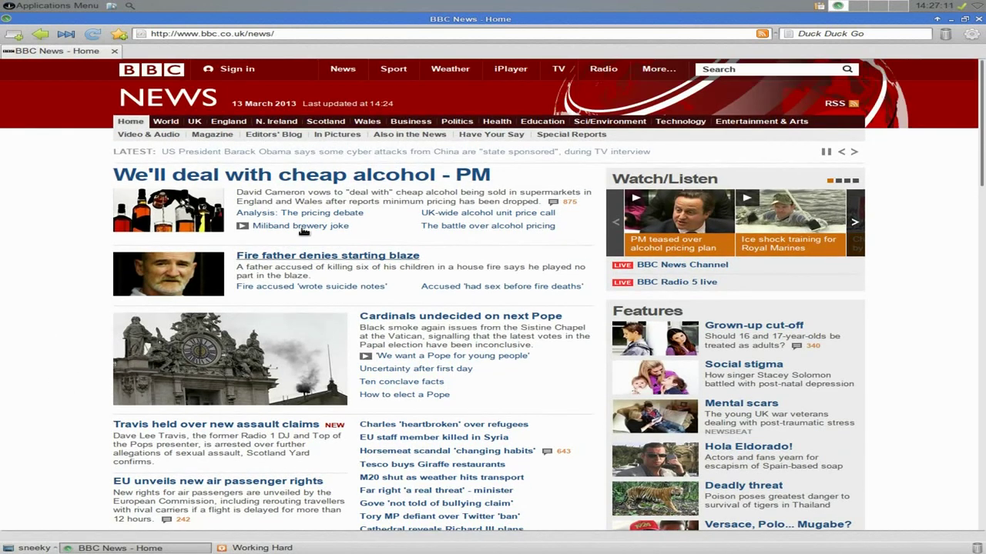
Open the latest-headline story about President Obama and Chinese cyber attacks, read down to the Most Popular list, and close the browser
{"action": "left_click", "coordinate": [341, 154]}
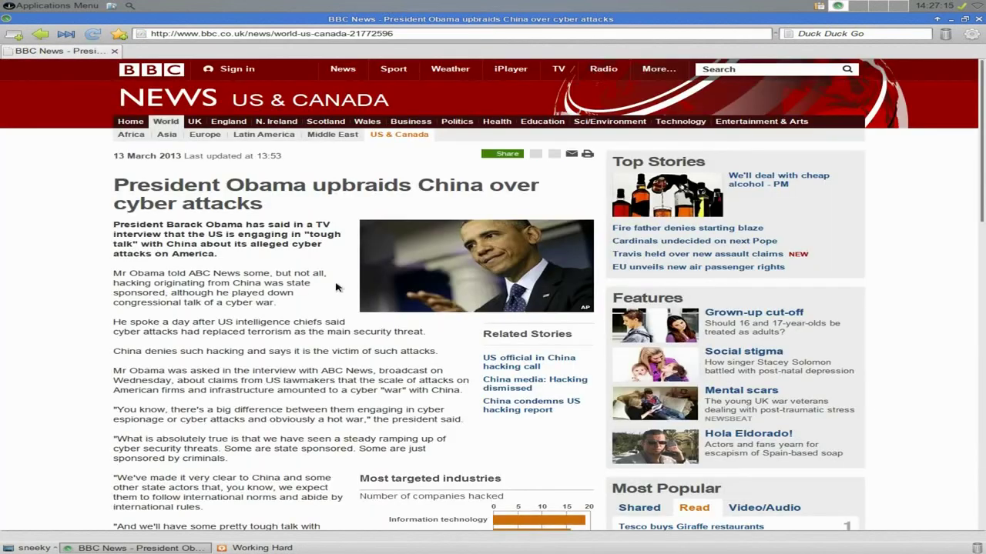
{"action": "scroll", "coordinate": [24, 366], "scroll_direction": "down", "scroll_amount": 5}
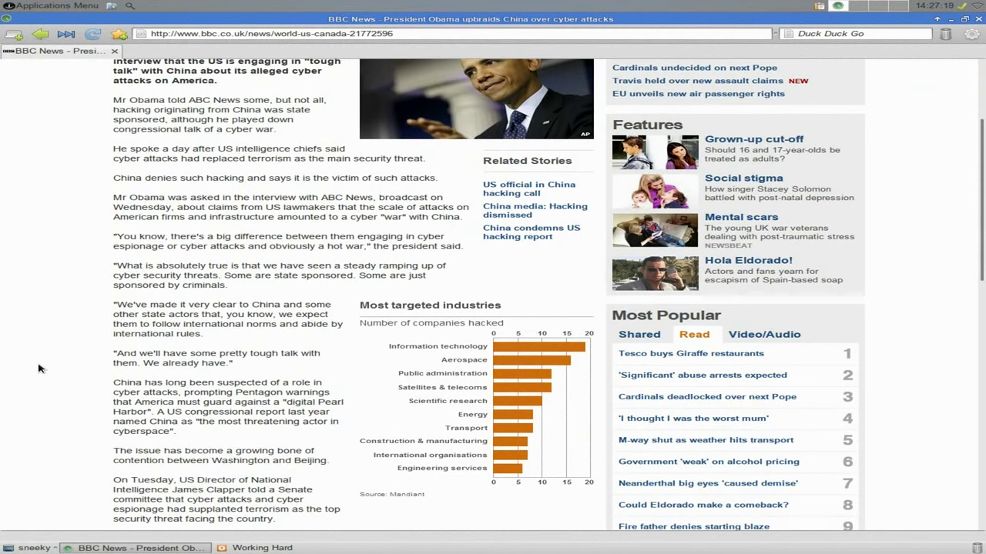
{"action": "scroll", "coordinate": [40, 369], "scroll_direction": "down", "scroll_amount": 2}
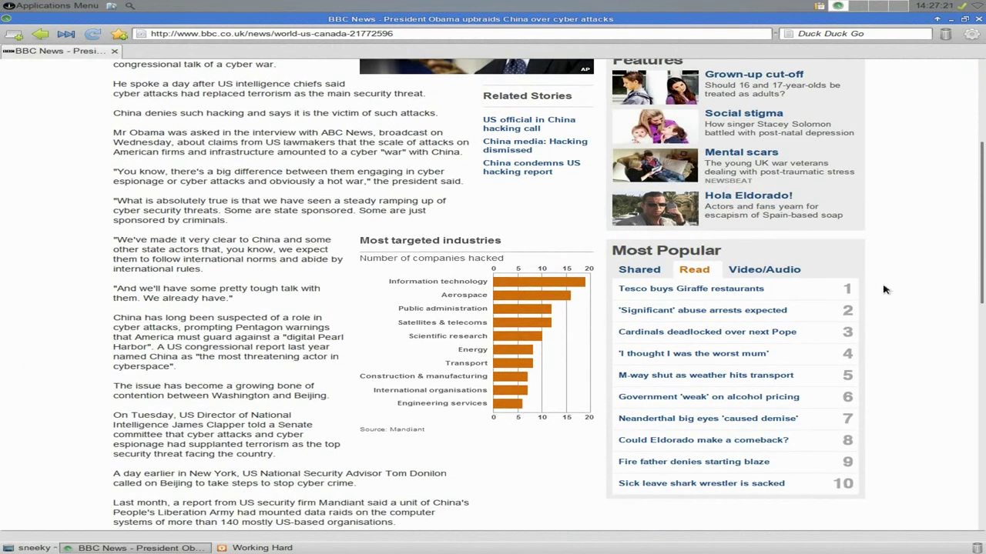
{"action": "left_click", "coordinate": [979, 18]}
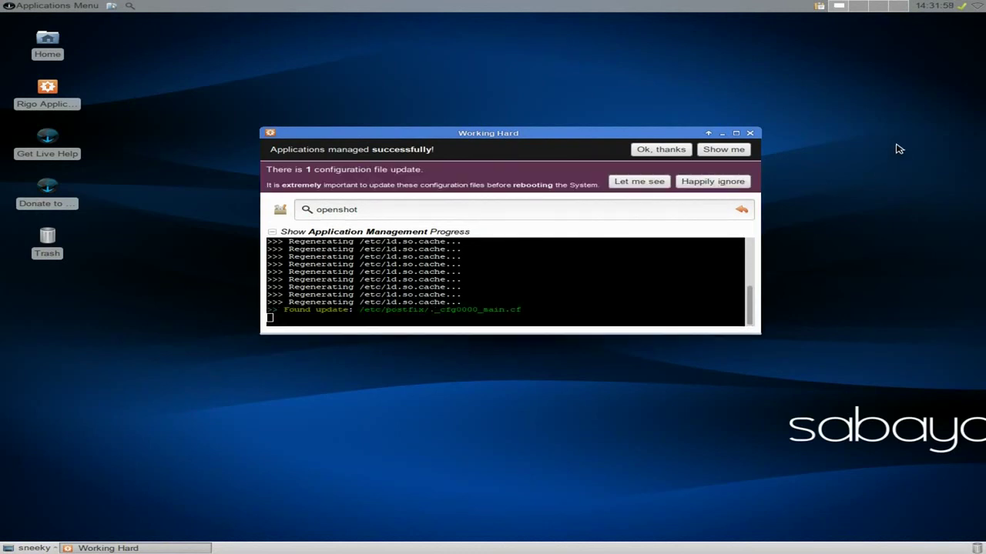
Ignore the pending configuration file update, dismiss the application management success notice, and close the Rigo window
{"action": "left_click", "coordinate": [732, 181]}
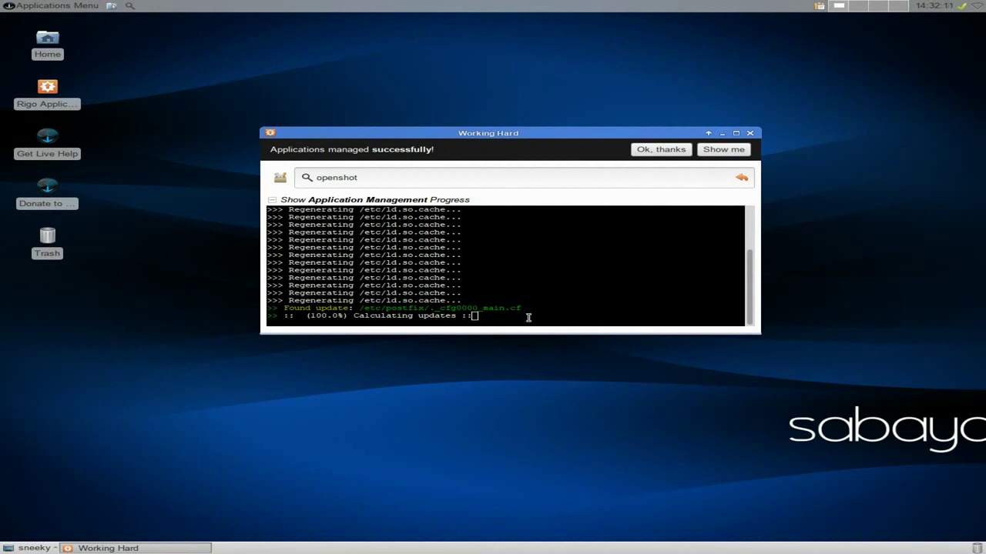
{"action": "left_click", "coordinate": [653, 151]}
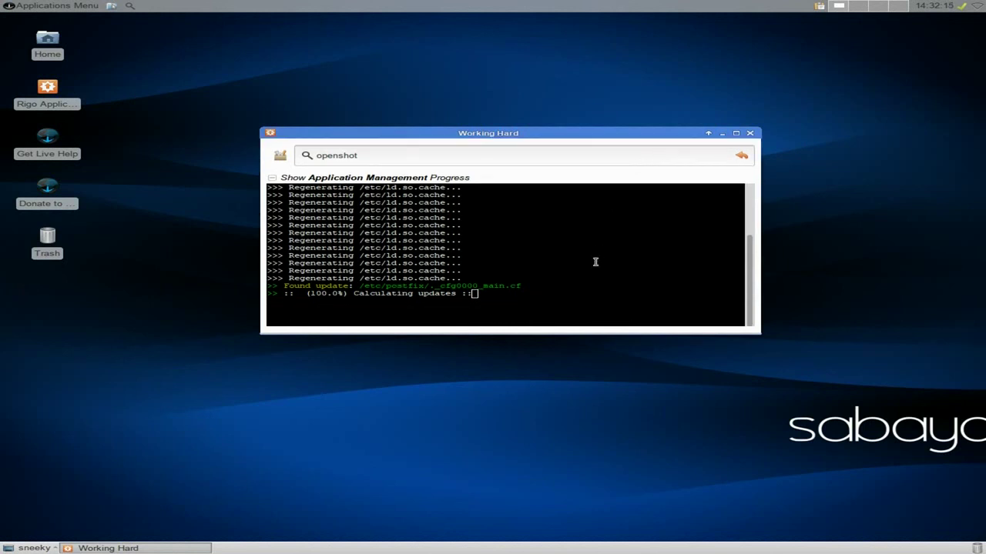
{"action": "left_click", "coordinate": [274, 179]}
{"action": "left_click", "coordinate": [274, 179]}
{"action": "left_click", "coordinate": [750, 135]}
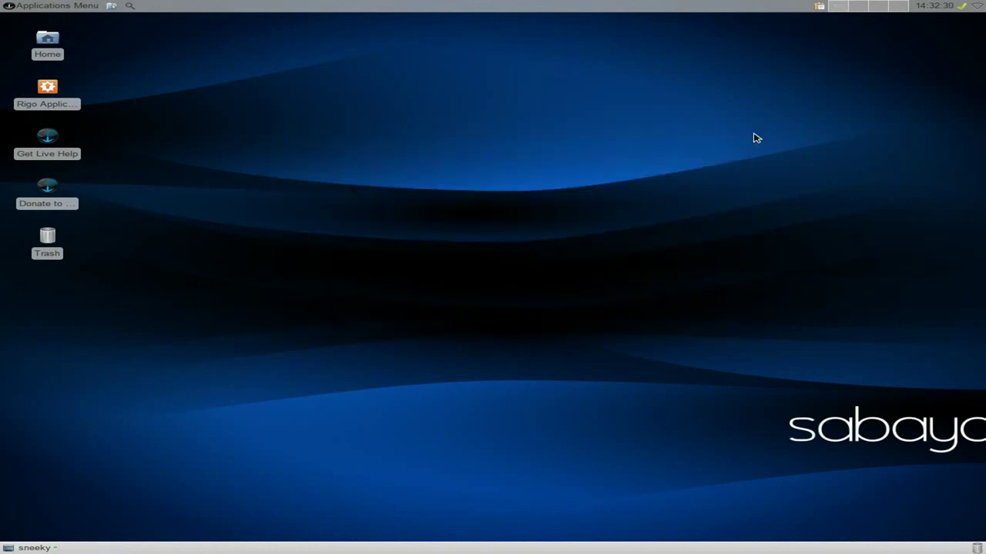
Launch OpenShot Video Editor from the Multimedia applications, move its window higher on the desktop to view it, and close it
{"action": "left_click", "coordinate": [42, 9]}
{"action": "mouse_move", "coordinate": [63, 150]}
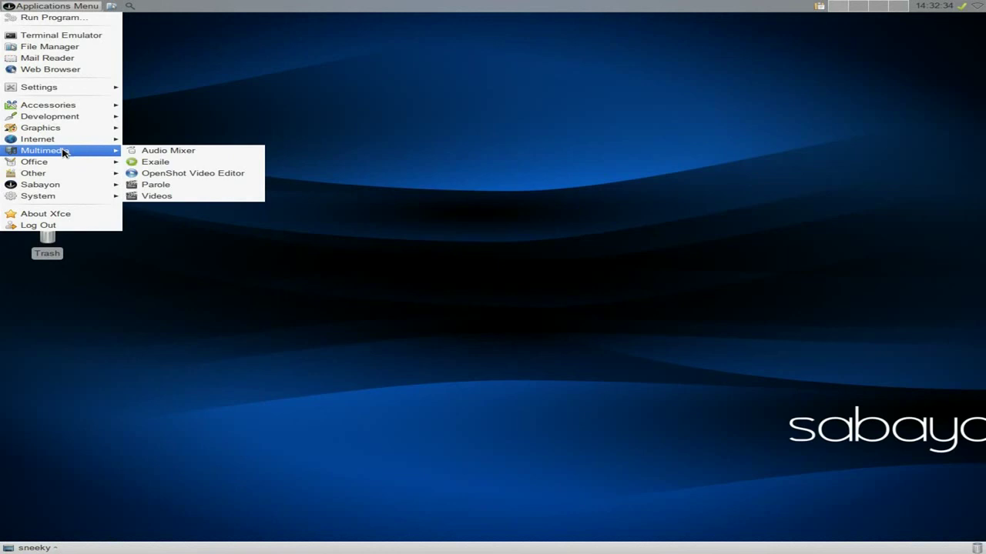
{"action": "left_click", "coordinate": [195, 174]}
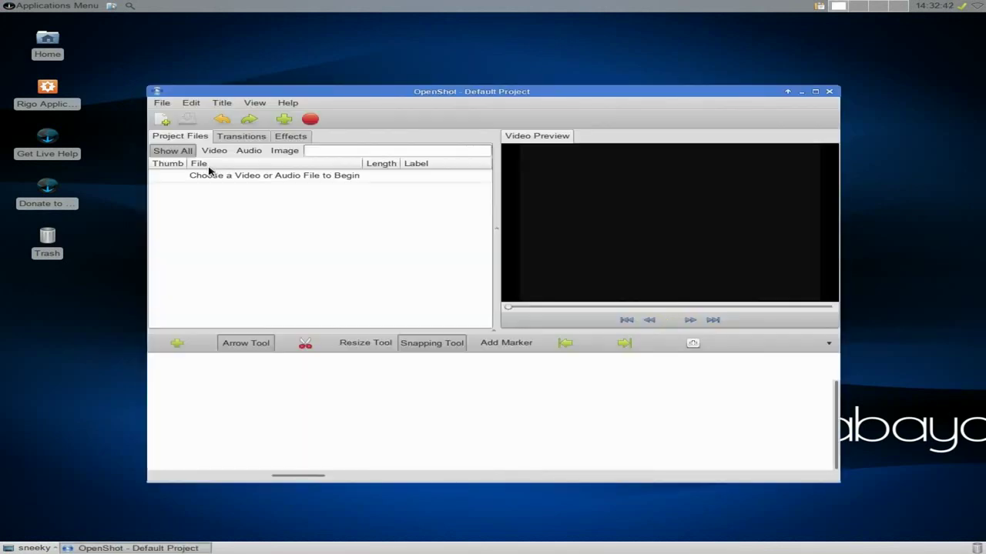
{"action": "left_click_drag", "start_coordinate": [436, 94], "coordinate": [431, 68]}
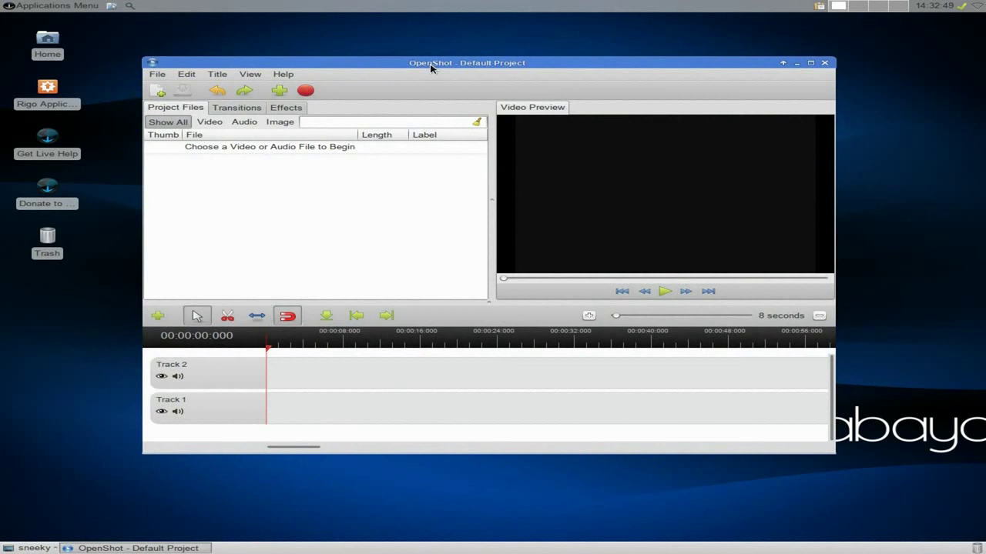
{"action": "left_click", "coordinate": [825, 64]}
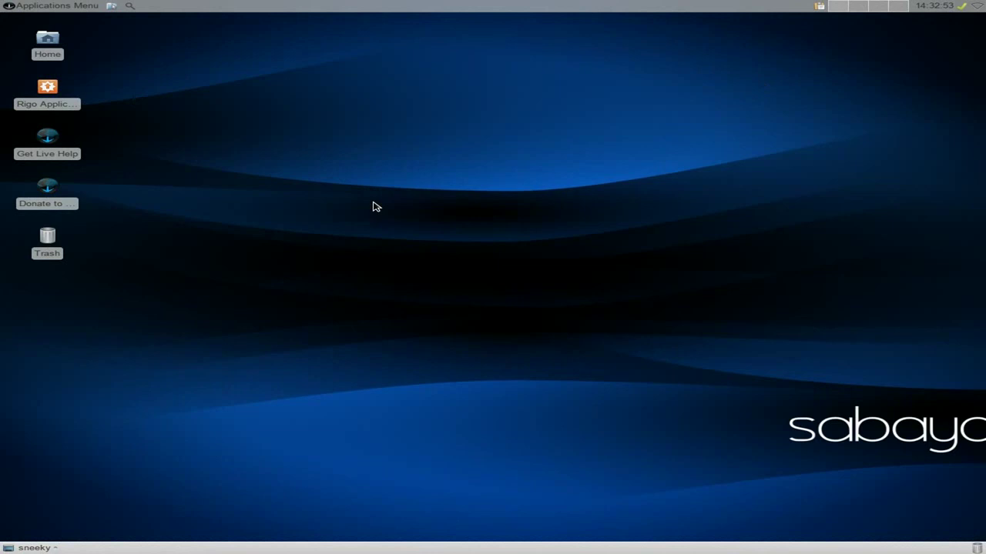